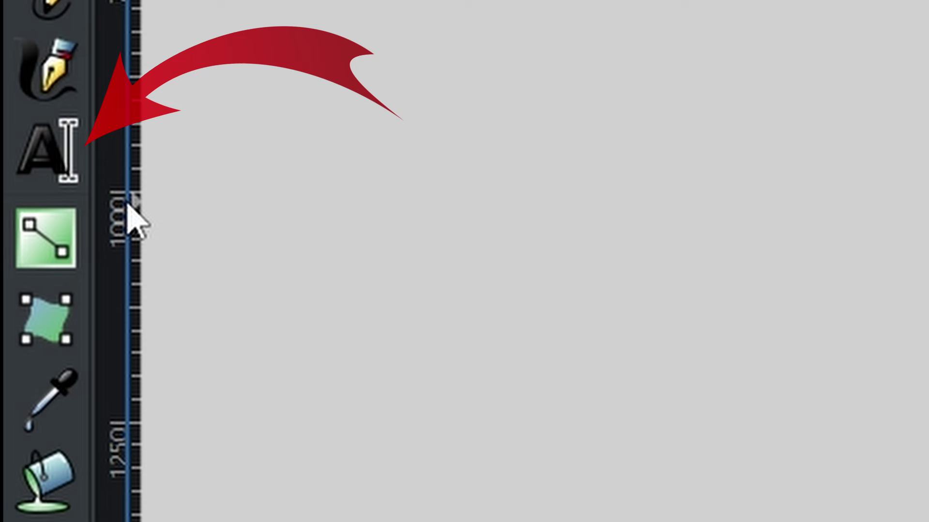
Add the text 'Drip' on the page and scale it up large near the page centre.
left_click(59, 166)
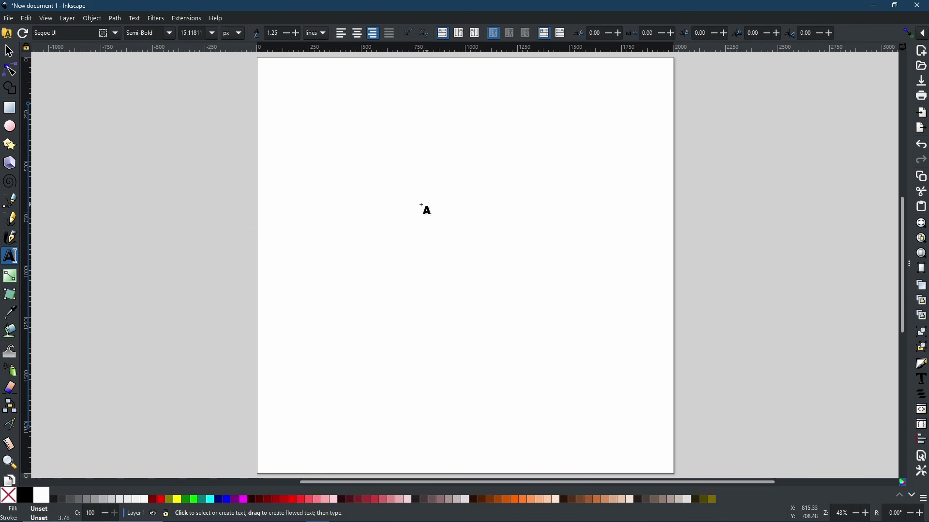
left_click(426, 170)
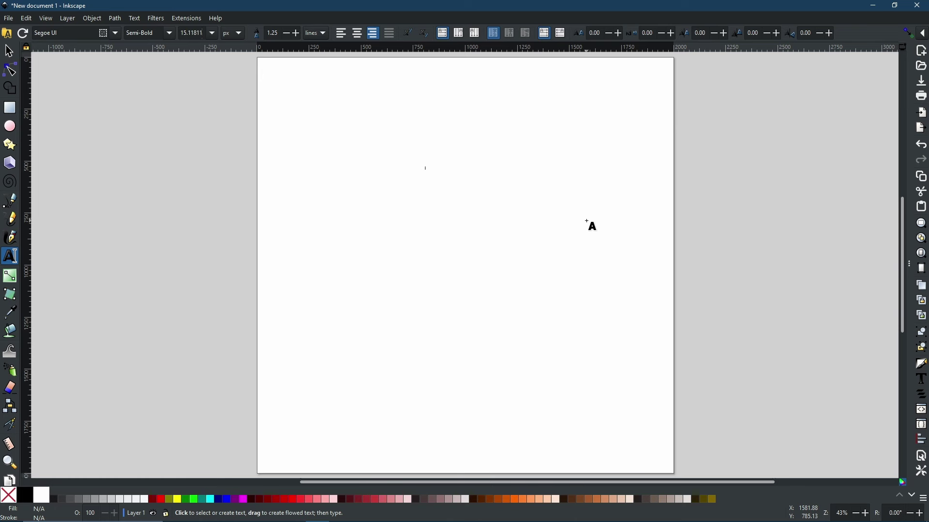
left_click(9, 51)
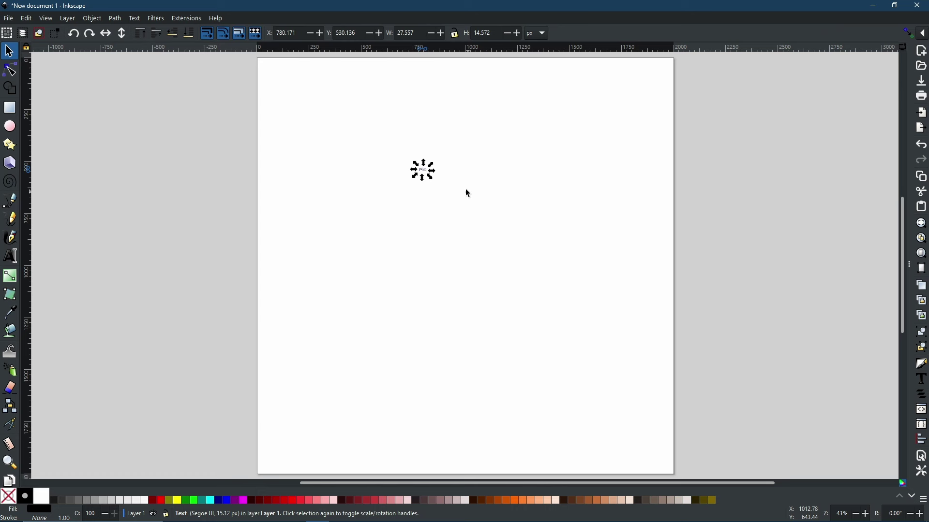
left_click_drag(431, 178, 540, 244)
left_click_drag(404, 188, 474, 289)
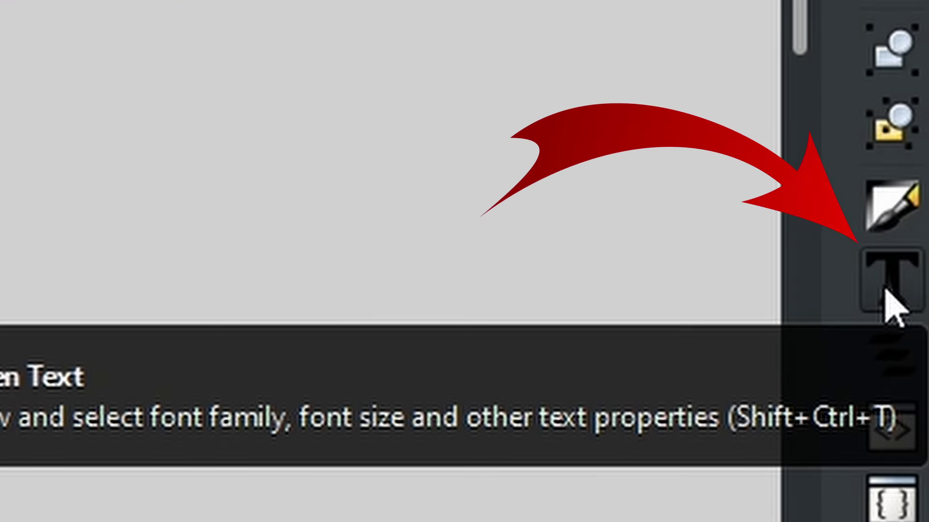
Widen the Text and Font panel and give the Drip text the Pacifico Regular font.
left_click(913, 300)
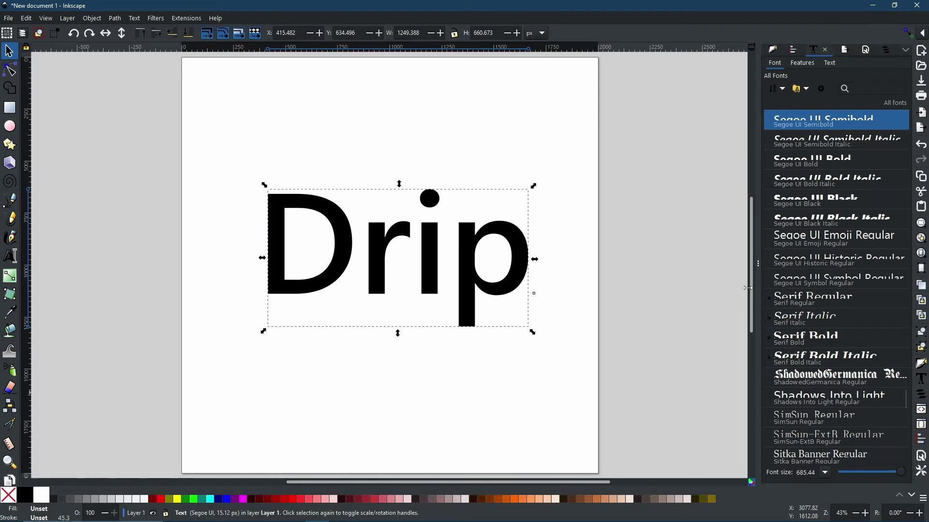
left_click_drag(758, 312, 663, 310)
scroll(789, 189, "down", 20)
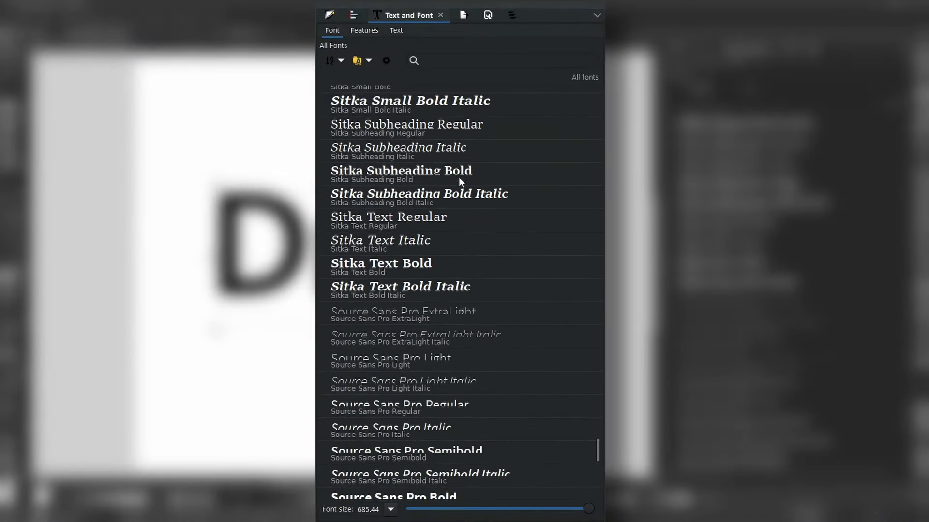
scroll(457, 174, "down", 9)
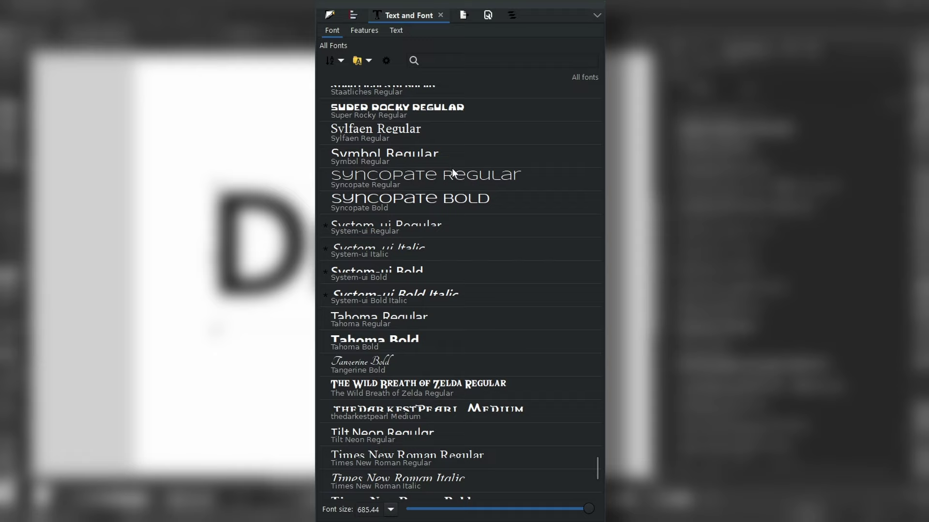
scroll(451, 163, "down", 5)
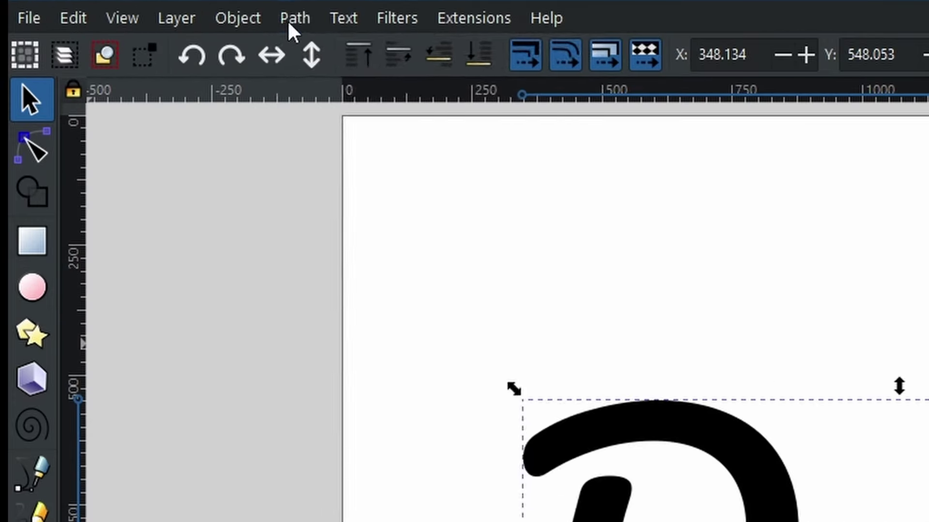
Convert the Drip text to a path and skew it so the right side rises.
left_click(139, 18)
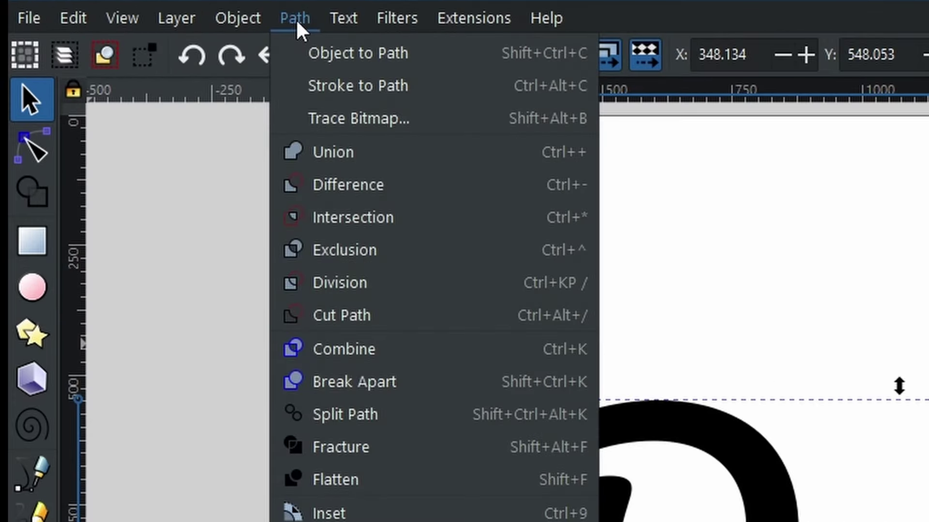
left_click(319, 55)
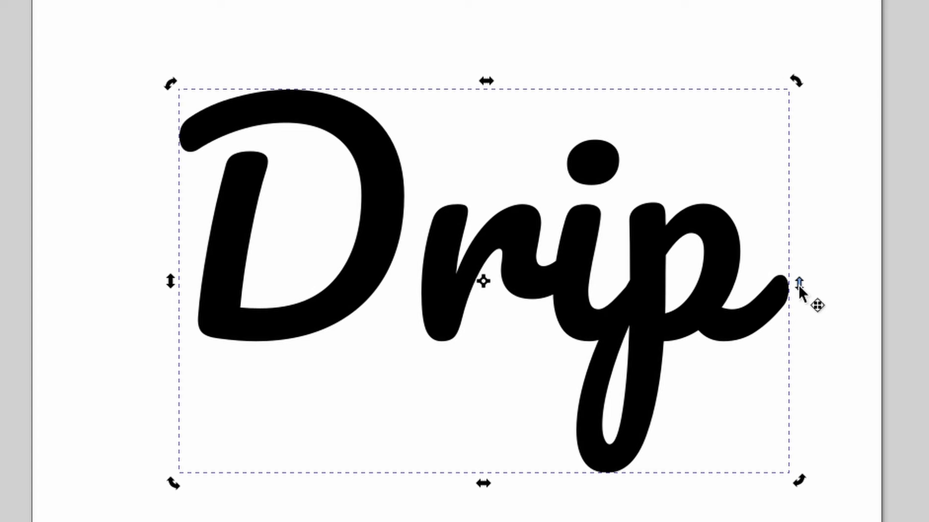
left_click_drag(799, 285, 797, 189)
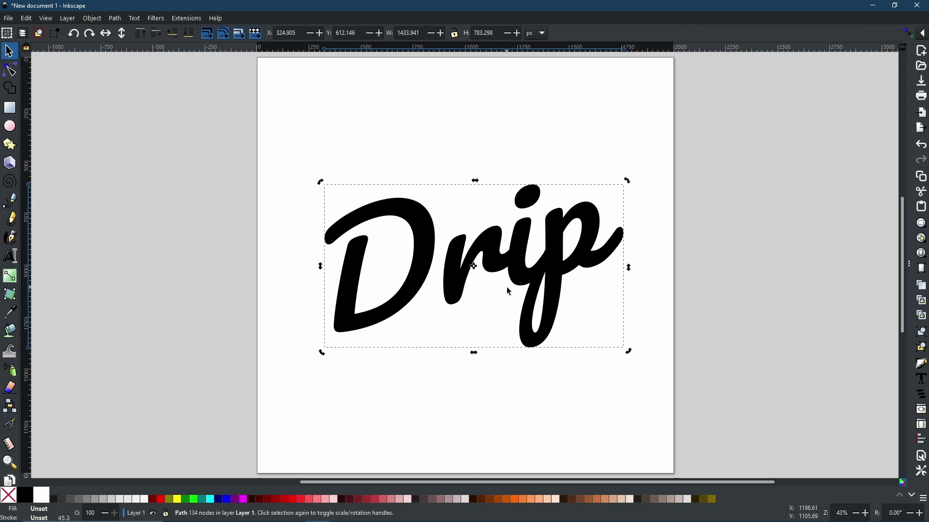
Duplicate the Drip path, fill the copy red, and set its opacity to 50.
right_click(514, 256)
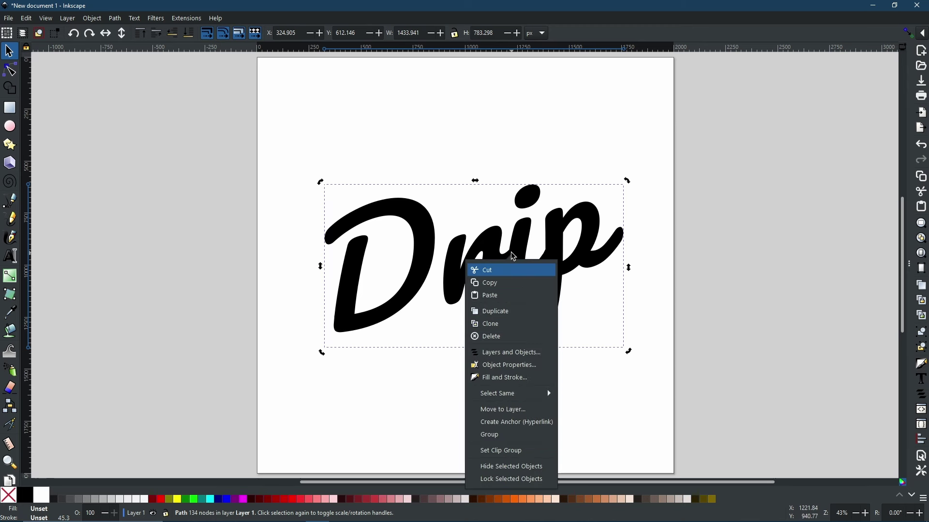
left_click(503, 314)
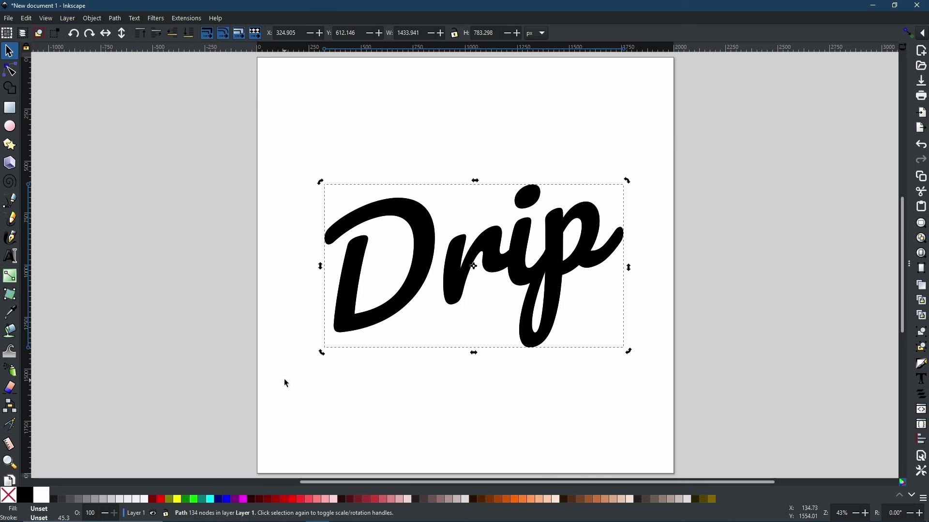
left_click(161, 499)
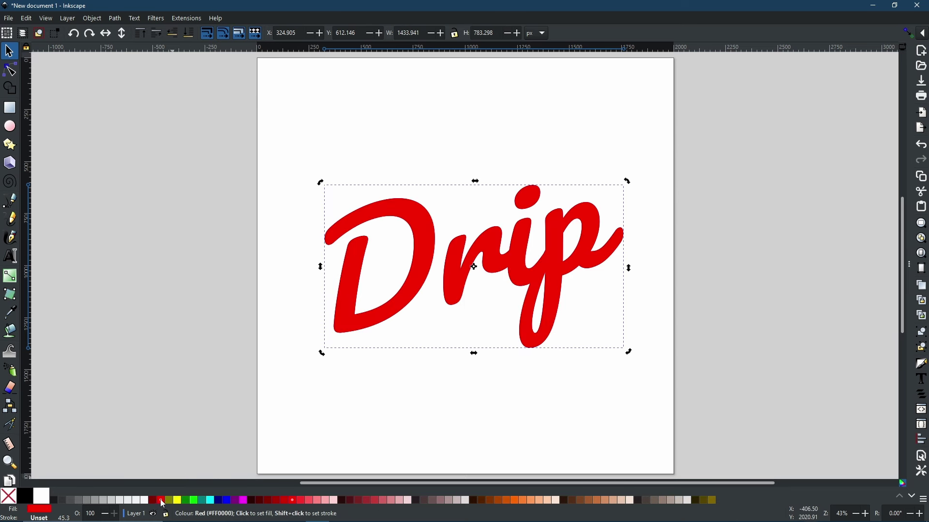
double_click(96, 514)
type("50")
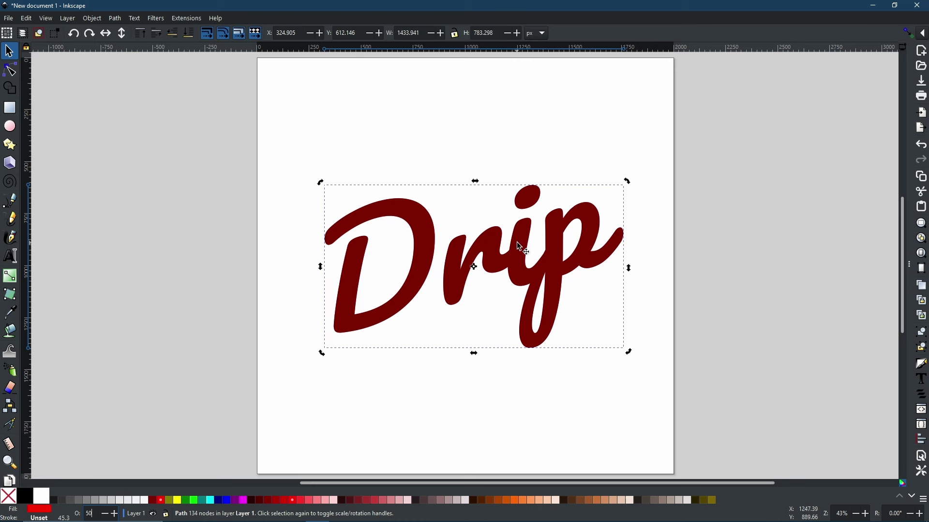
Apply a Dynamic Offset to the red copy and drag it outward into a thick outline.
left_click(115, 19)
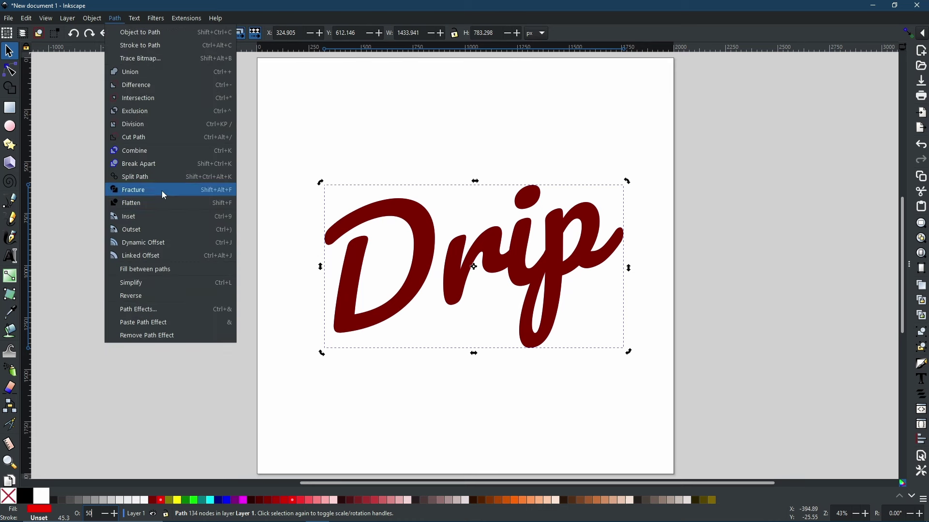
left_click(148, 244)
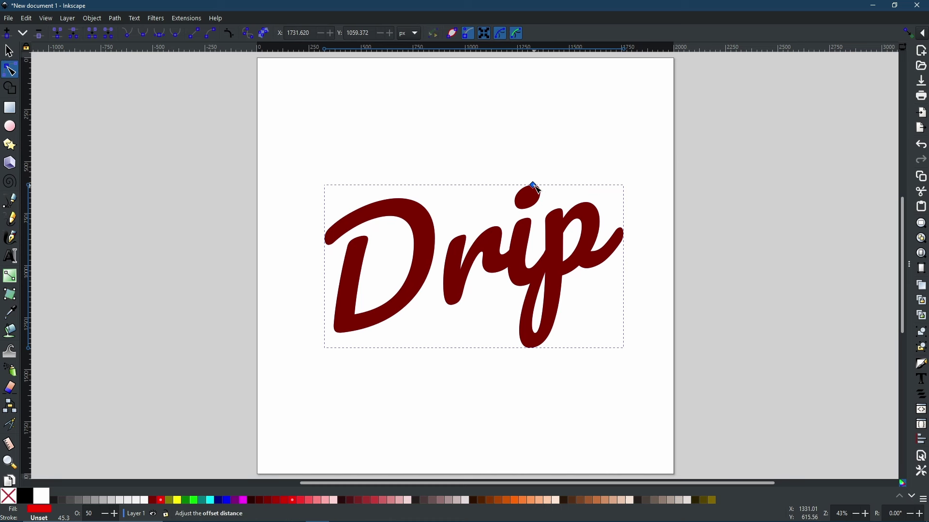
left_click_drag(535, 187, 541, 173)
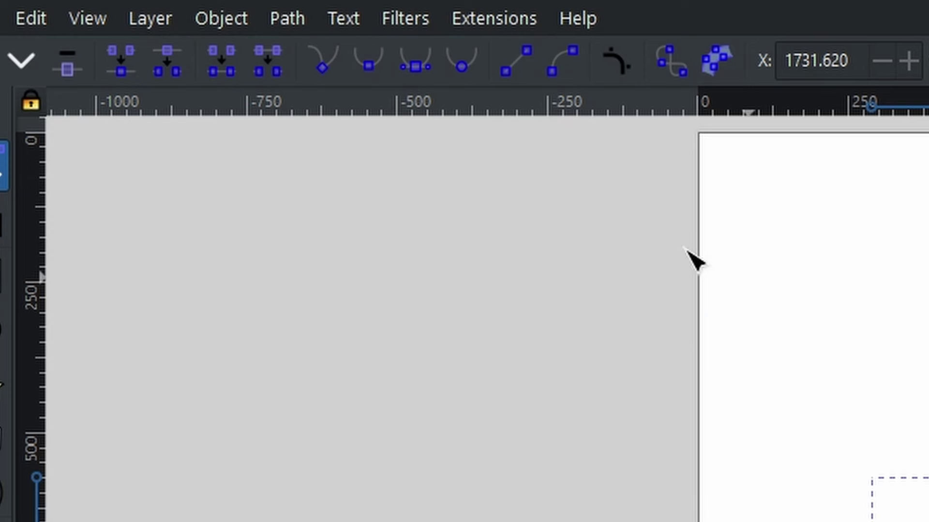
Convert the offset outline to a regular path and break it apart into separate pieces.
left_click(294, 18)
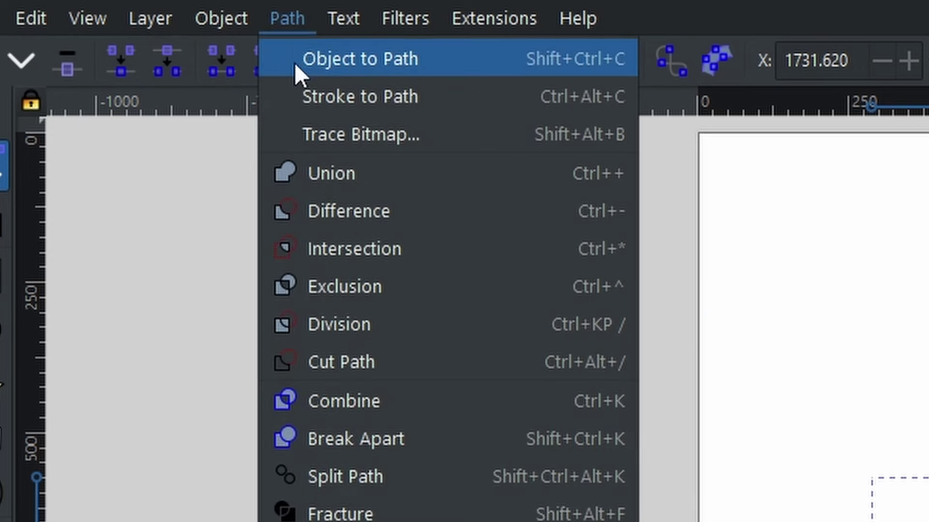
left_click(295, 62)
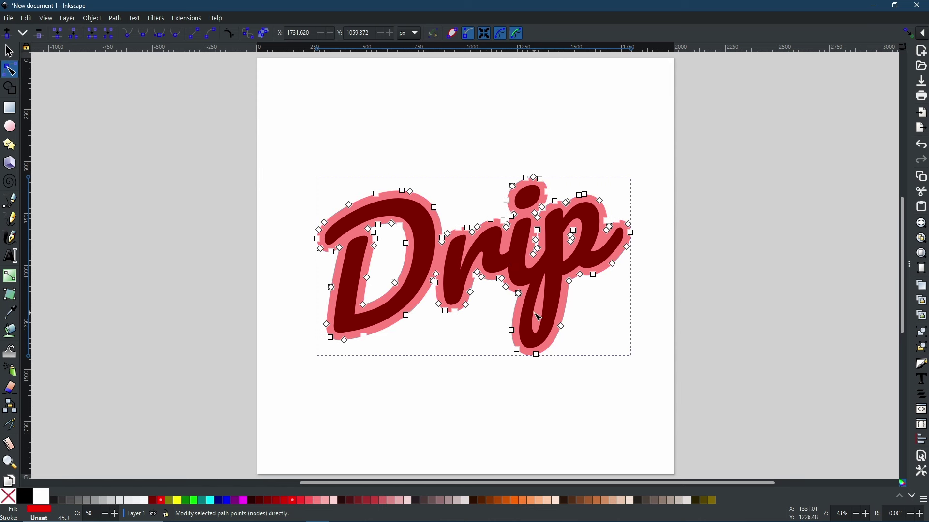
left_click(115, 18)
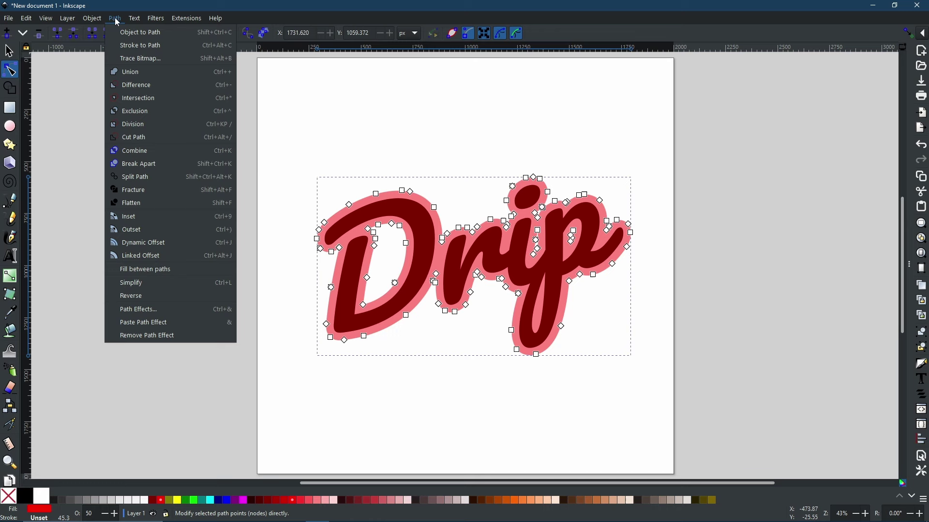
left_click(142, 165)
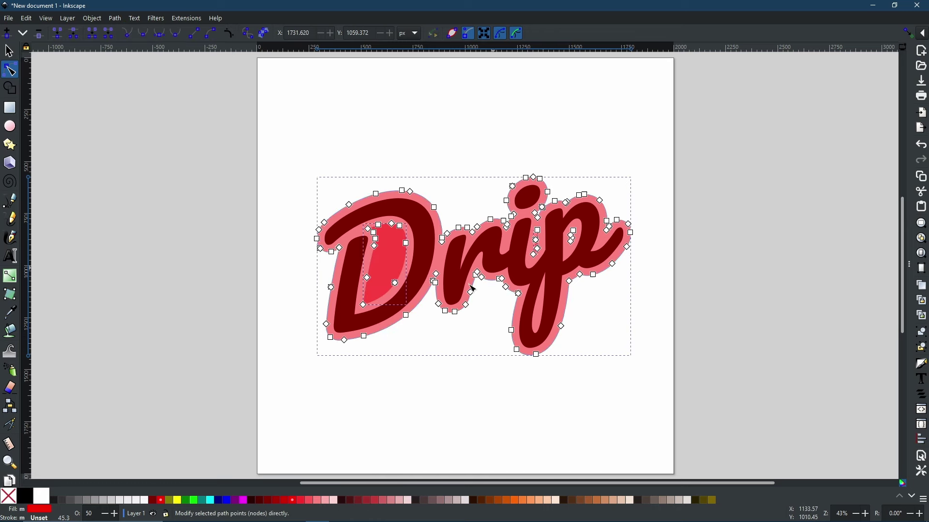
scroll(385, 273, "up", 3, "ctrl")
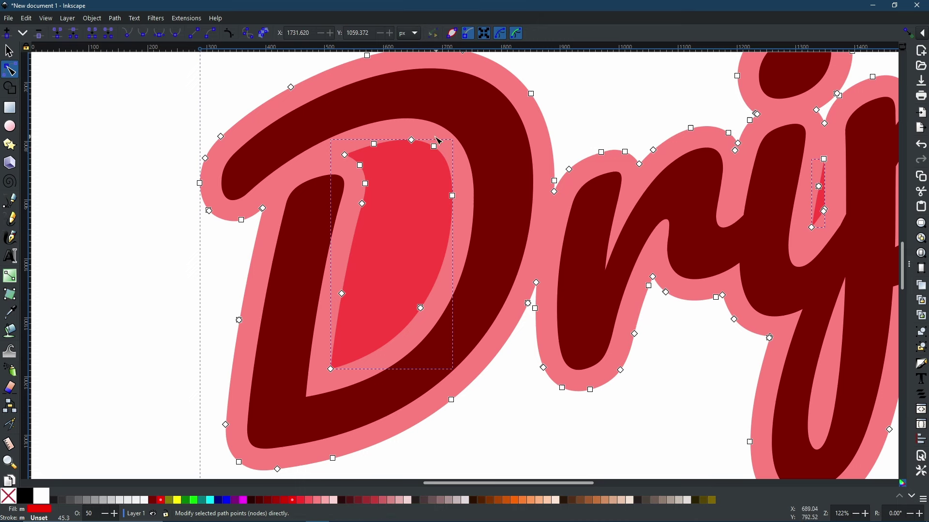
scroll(786, 187, "right", 5)
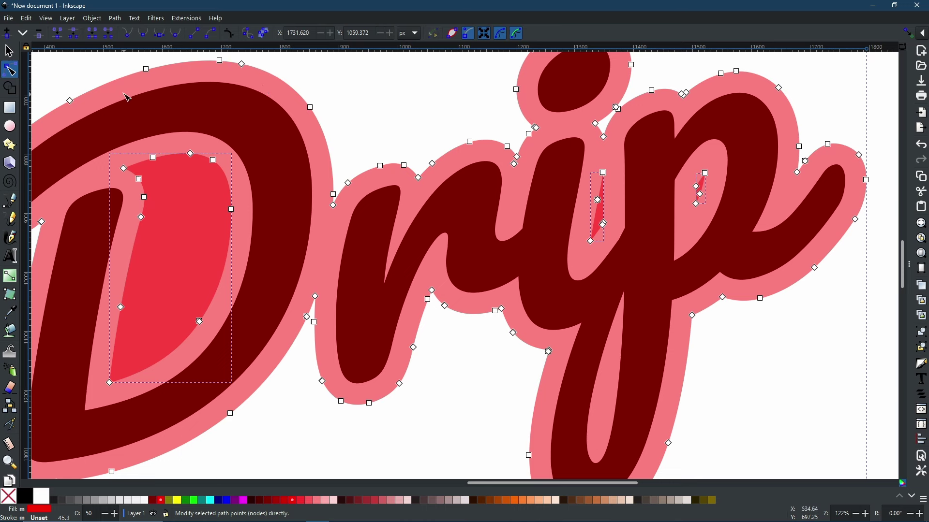
Union the selected pieces into one outline and select all of its nodes.
left_click(115, 19)
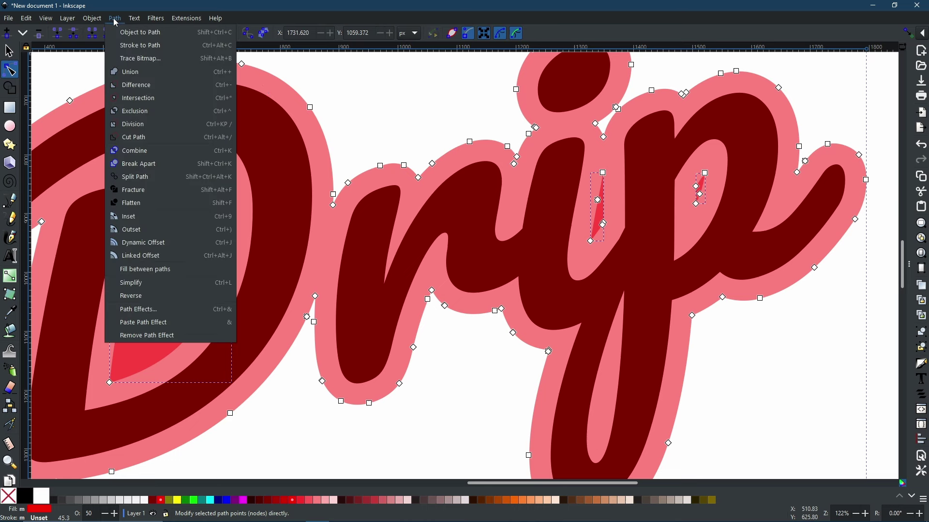
left_click(130, 72)
scroll(488, 189, "down", 2)
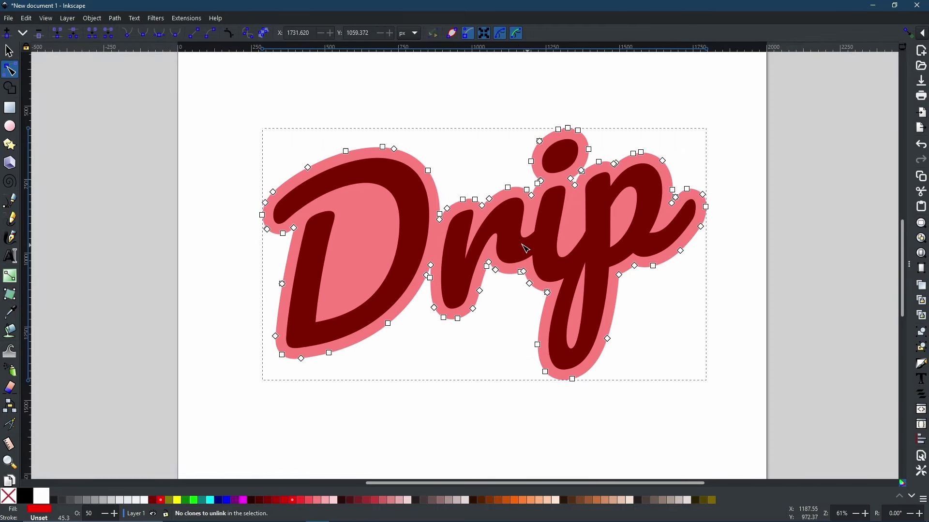
key("n")
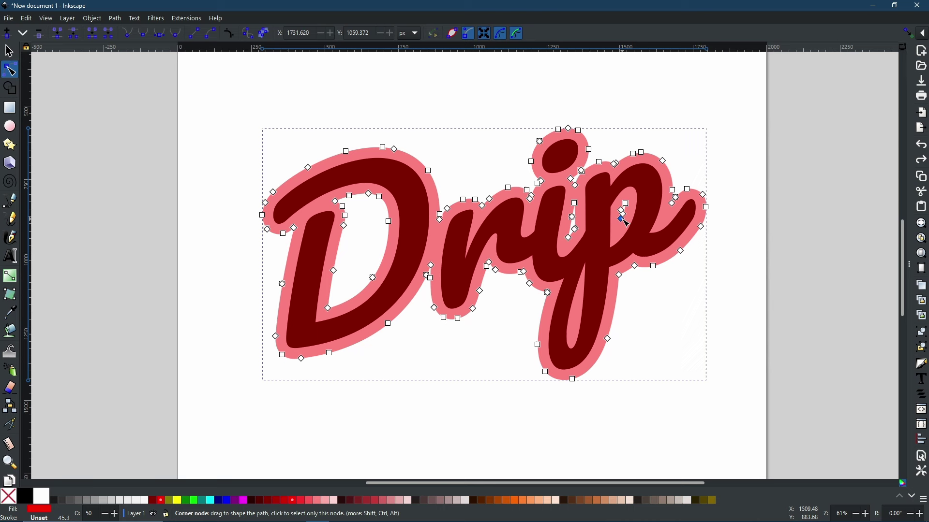
Break the outline apart again and union the D's inner piece back into it.
left_click(118, 20)
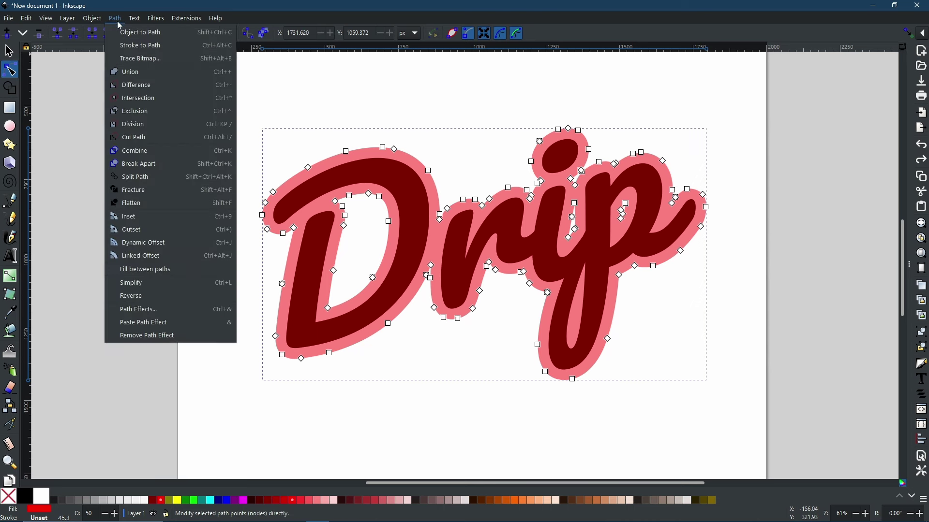
left_click(144, 165)
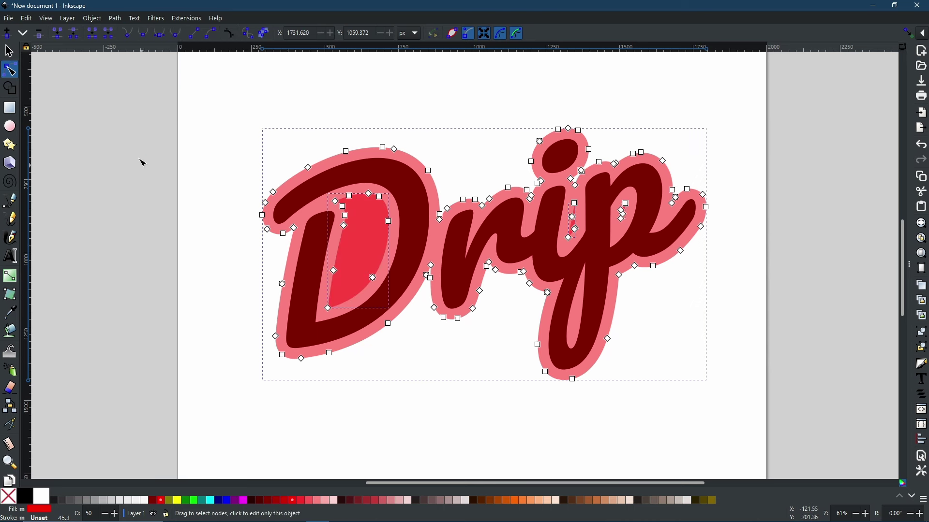
left_click(115, 18)
left_click(137, 73)
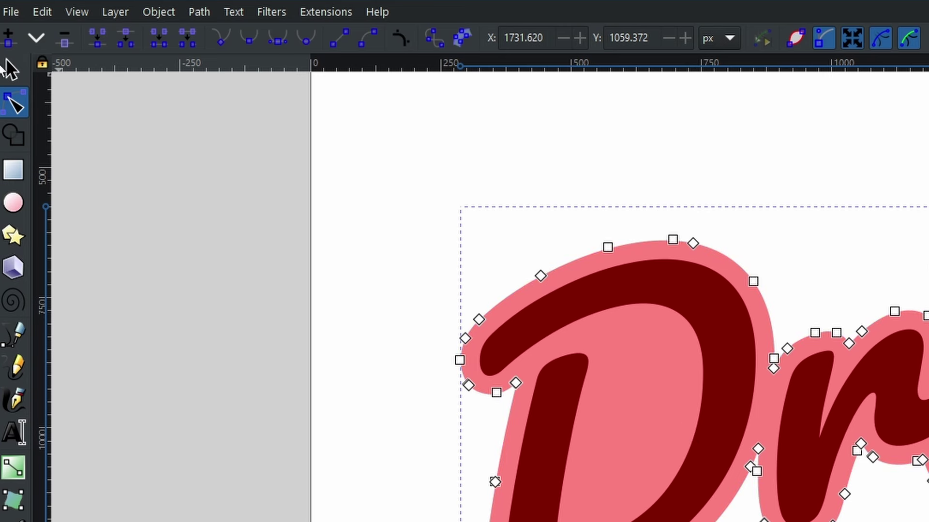
Lower the outline to the bottom behind the letters and set its opacity to 100.
left_click(15, 70)
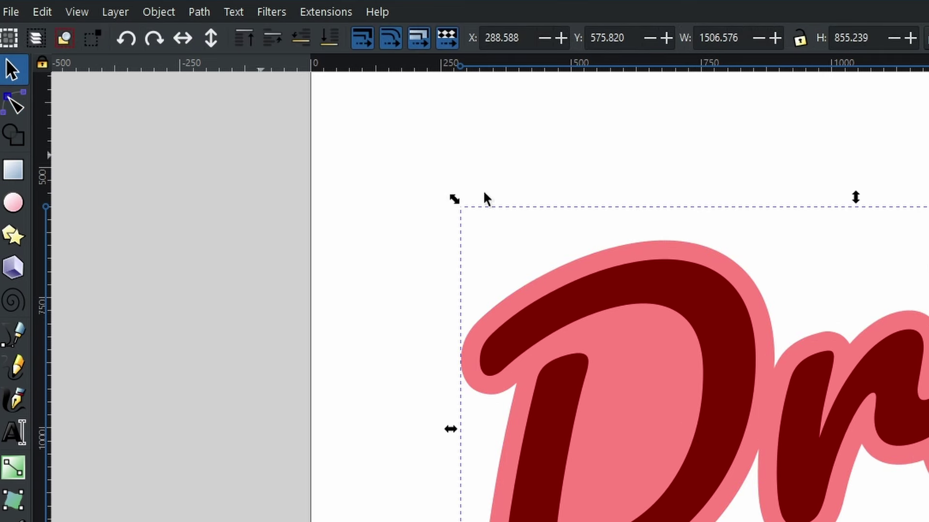
left_click(327, 41)
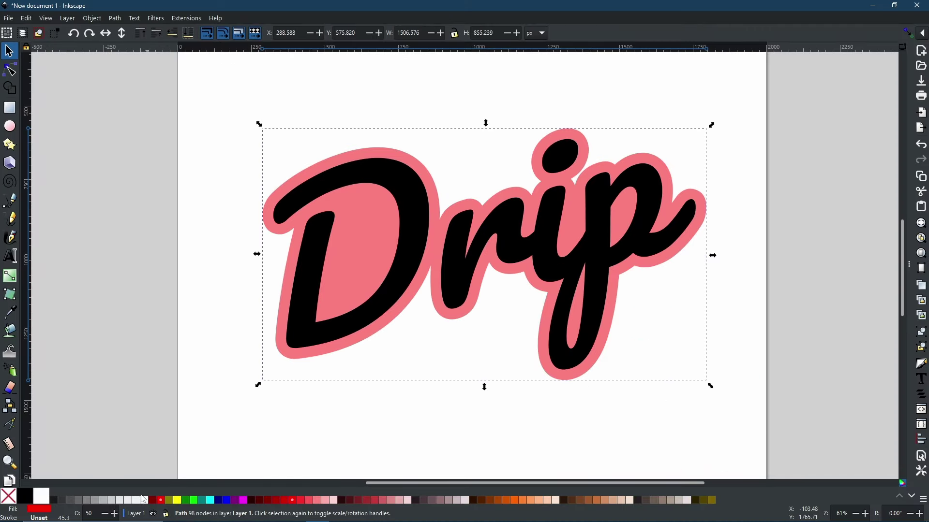
left_click(96, 511)
type("100")
key("Return")
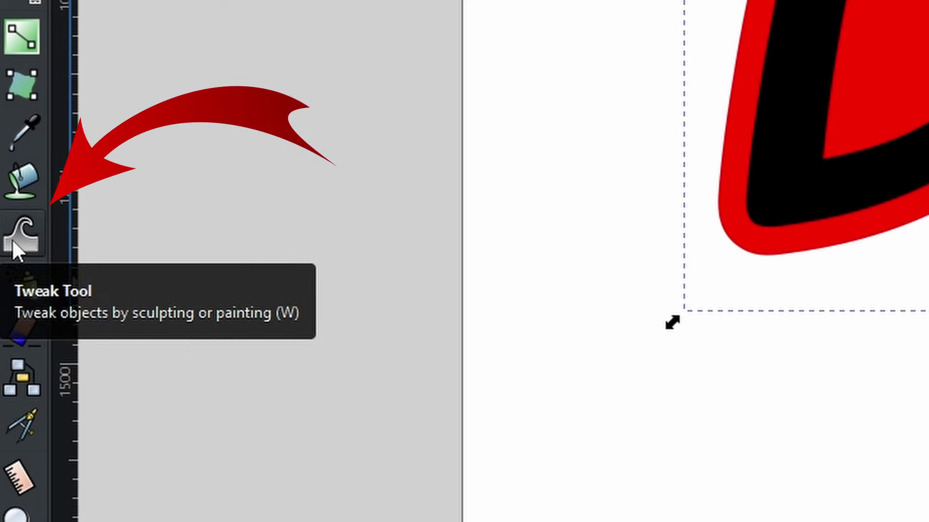
Select the red outline path for sculpting.
left_click(12, 242)
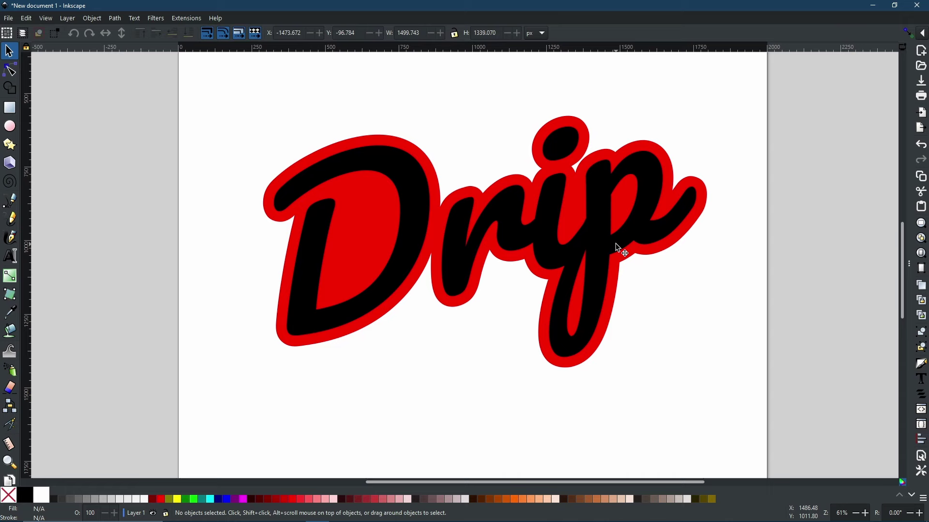
scroll(653, 213, "up", 1)
scroll(653, 213, "right", 1)
scroll(647, 226, "up", 1)
scroll(629, 251, "right", 1)
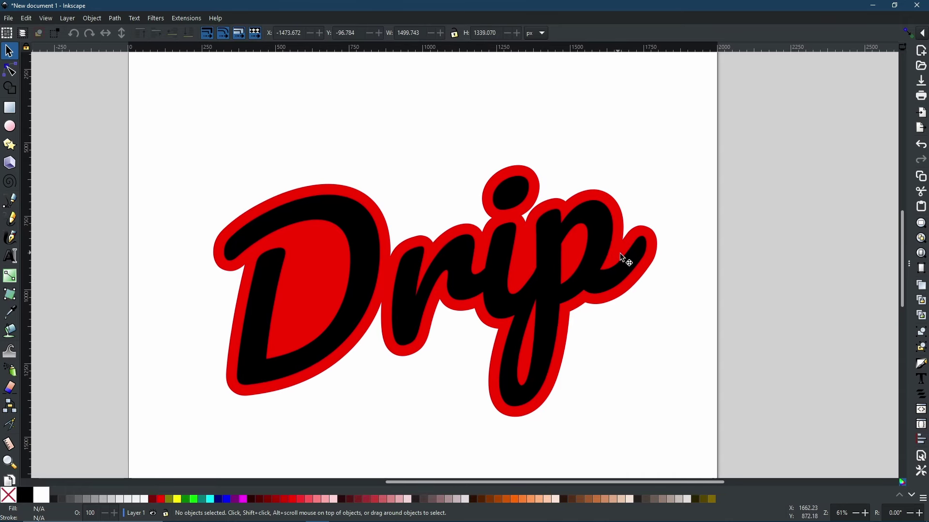
left_click(373, 202)
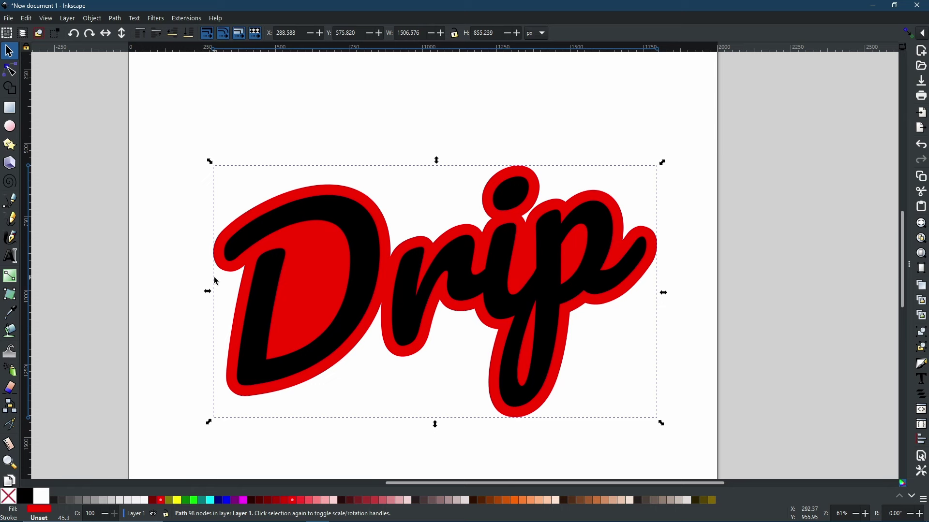
Set the Tweak tool's Force to 50, keeping width 10.
left_click(9, 352)
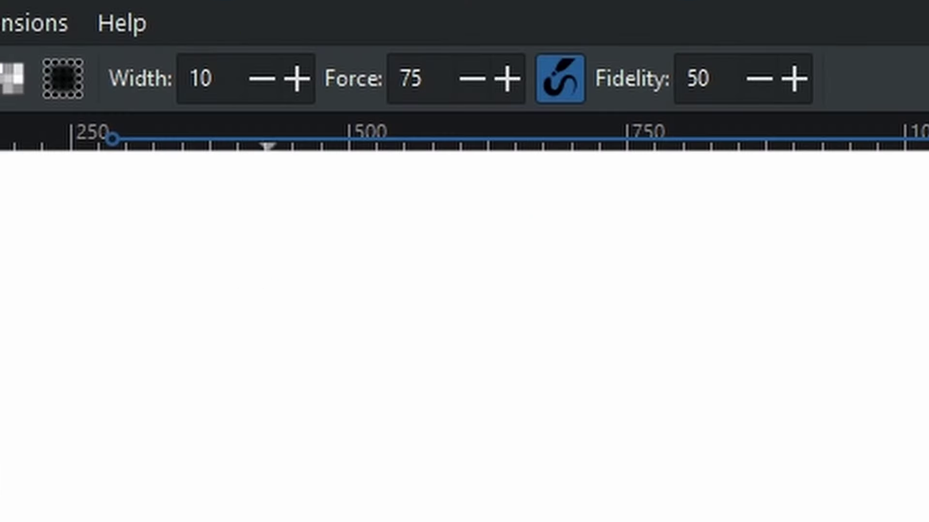
double_click(441, 77)
type("50")
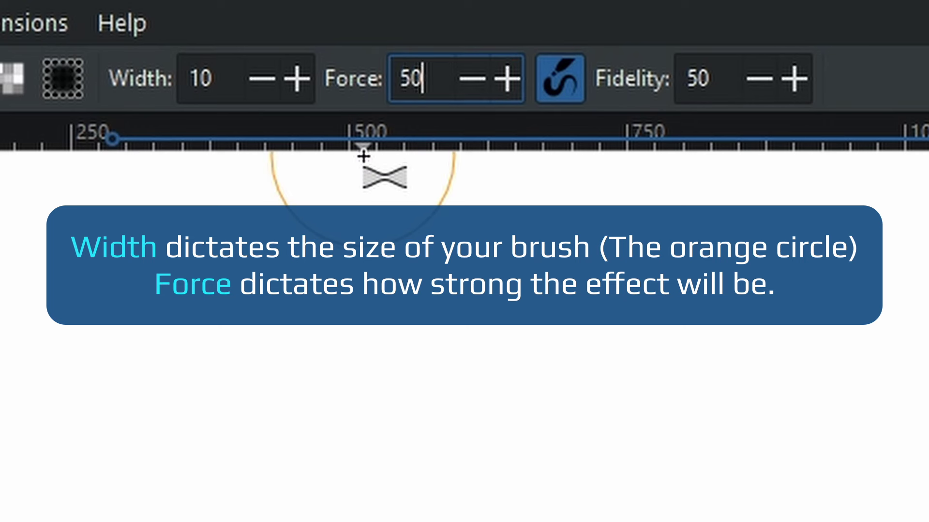
key("Return")
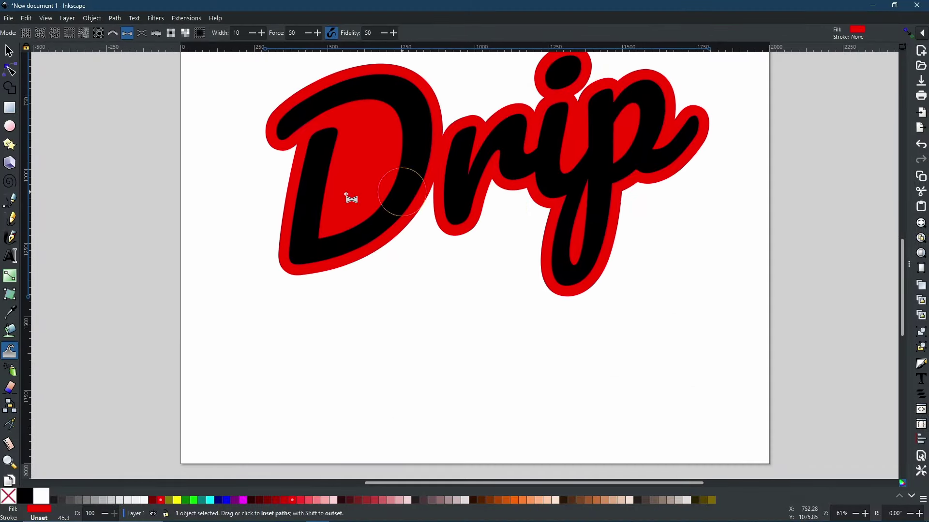
Switch the Tweak tool to Push mode and push the outline near the D's lower-left.
scroll(320, 204, "up", 3)
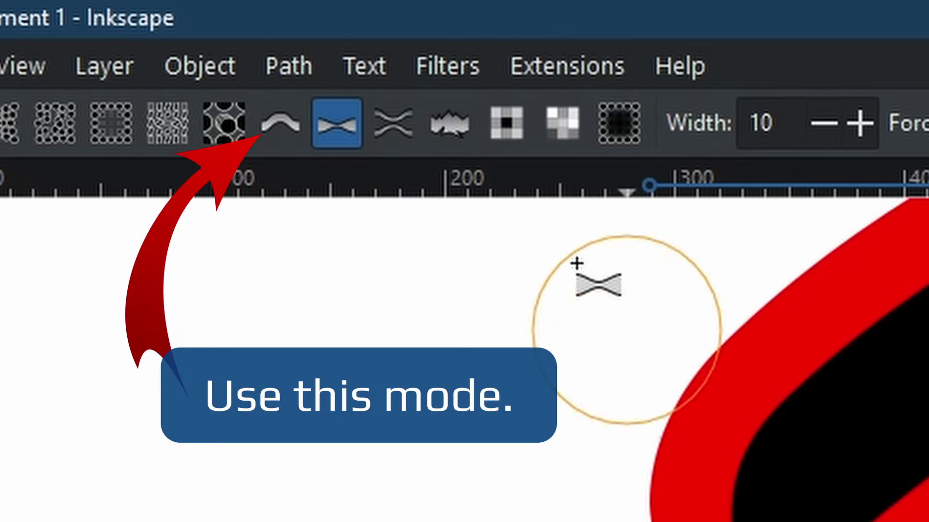
left_click(283, 127)
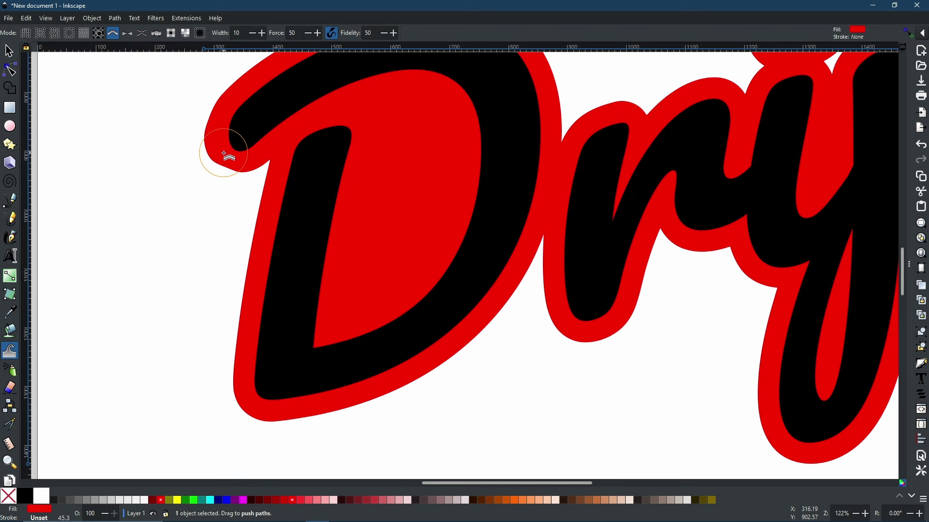
mouse_move(224, 154)
left_mouse_down()
mouse_move(228, 193)
mouse_move(246, 163)
left_mouse_up()
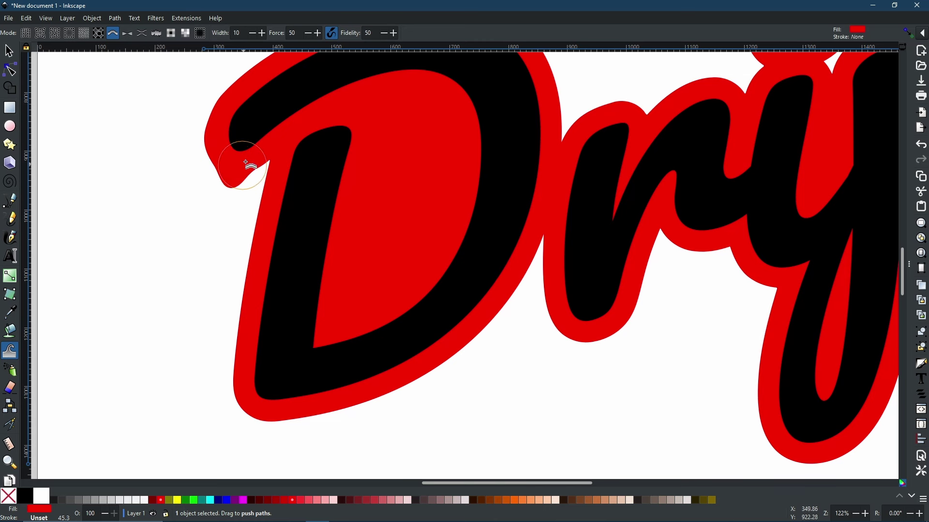
scroll(255, 169, "down", 5)
Push wavy drip bulges along the outline's bottom edge beneath the D, r and p.
mouse_move(201, 284)
left_mouse_down()
mouse_move(205, 310)
mouse_move(279, 295)
mouse_move(272, 311)
left_mouse_up()
mouse_move(339, 282)
left_mouse_down()
mouse_move(336, 299)
mouse_move(381, 277)
left_mouse_up()
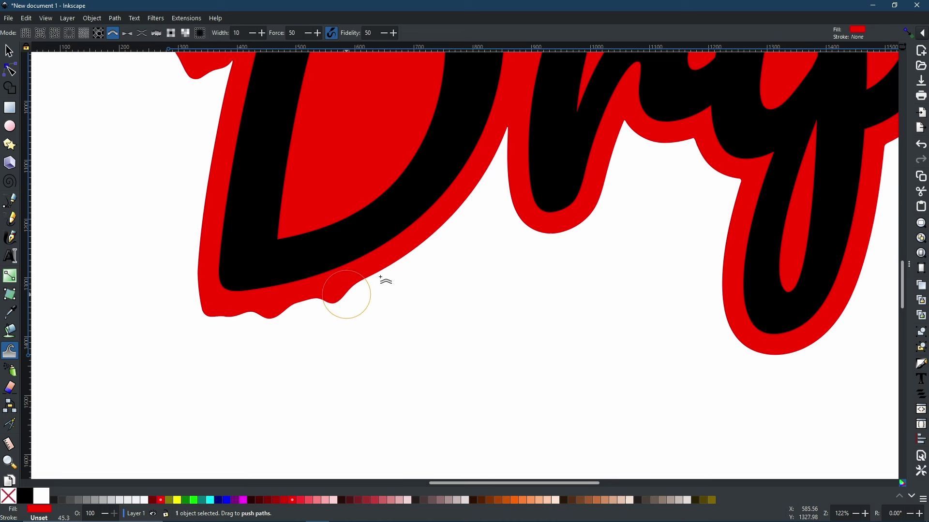
mouse_move(429, 216)
left_mouse_down()
mouse_move(485, 149)
mouse_move(467, 193)
mouse_move(391, 283)
left_mouse_up()
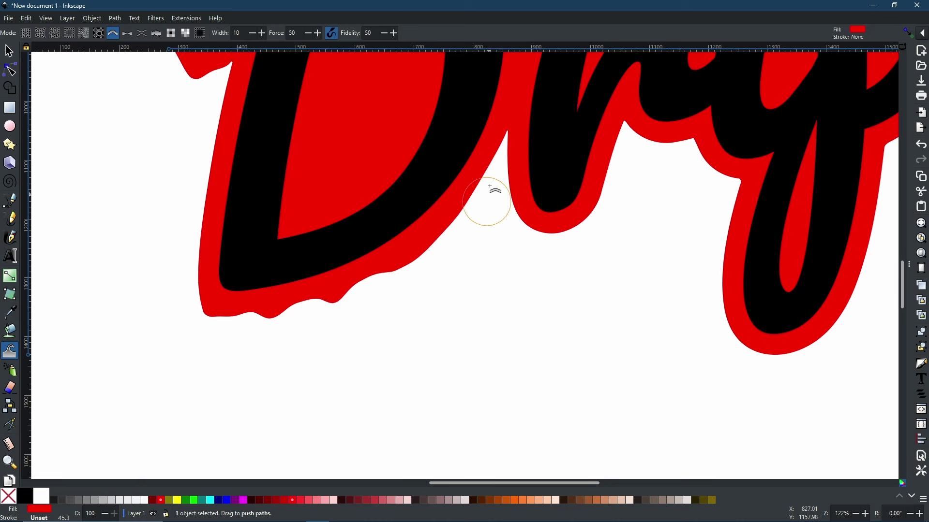
mouse_move(507, 130)
left_mouse_down()
mouse_move(481, 145)
mouse_move(442, 248)
mouse_move(523, 197)
mouse_move(510, 237)
mouse_move(526, 226)
mouse_move(542, 250)
mouse_move(571, 208)
mouse_move(566, 240)
mouse_move(624, 144)
mouse_move(677, 147)
mouse_move(733, 182)
mouse_move(730, 219)
mouse_move(719, 216)
mouse_move(705, 276)
mouse_move(713, 334)
mouse_move(813, 343)
mouse_move(639, 270)
mouse_move(763, 165)
mouse_move(764, 122)
left_mouse_up()
scroll(778, 325, "right", 10)
scroll(778, 325, "up", 3)
scroll(472, 129, "up", 8)
scroll(473, 128, "left", 4)
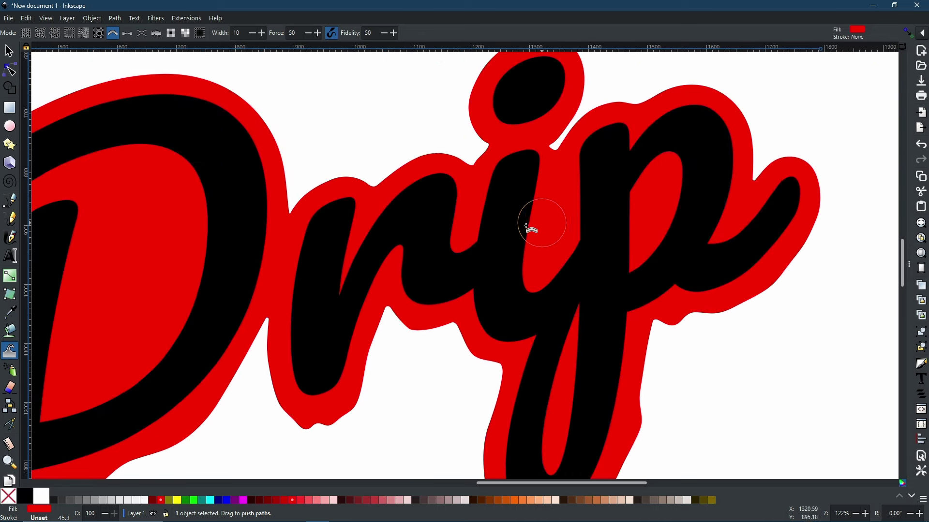
scroll(441, 207, "down", 2)
scroll(532, 255, "up", 1)
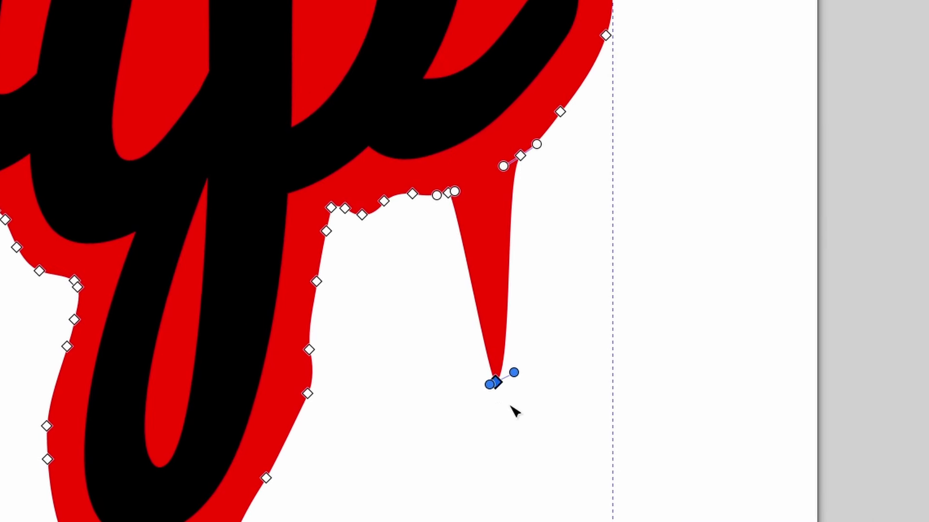
Lengthen the drip's tip and bend the adjoining curve handles into a narrow teardrop below the p.
left_click_drag(502, 389, 501, 411)
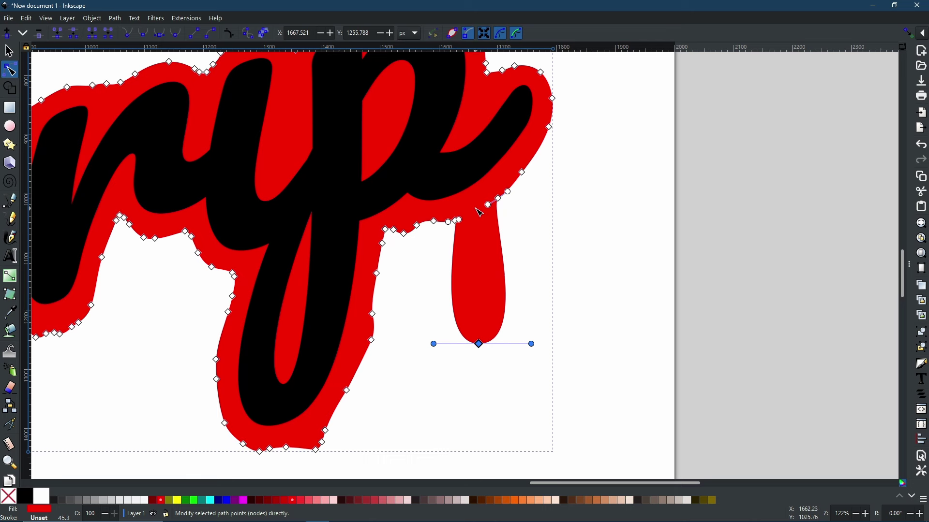
scroll(469, 223, "up", 3)
left_click(449, 210)
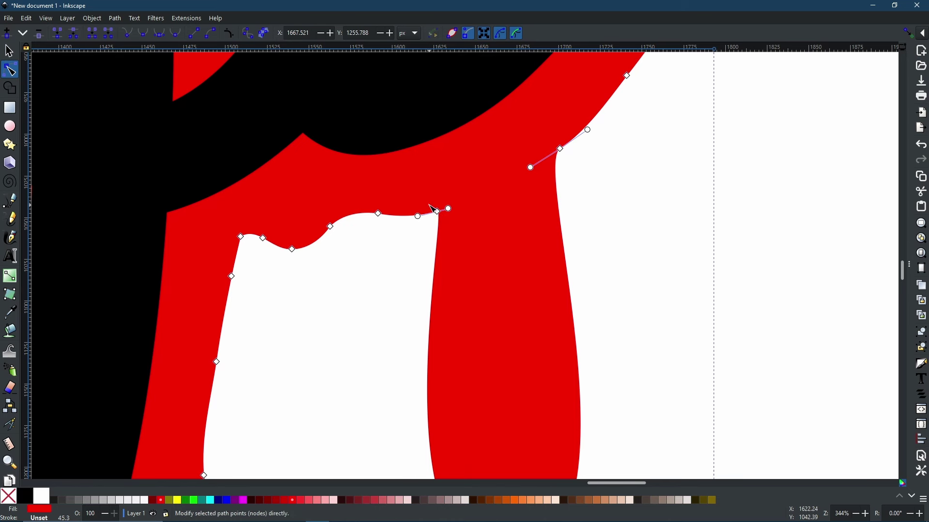
left_click(438, 212)
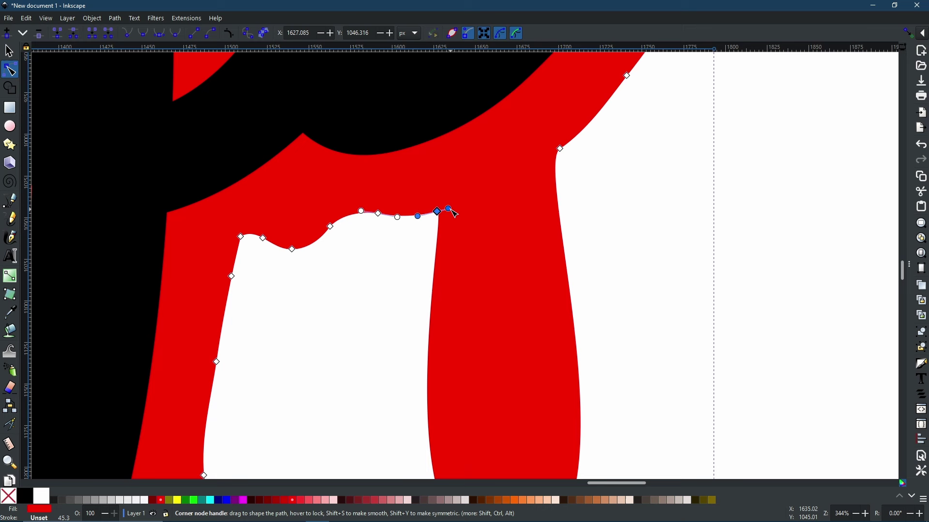
left_click_drag(454, 212, 543, 192)
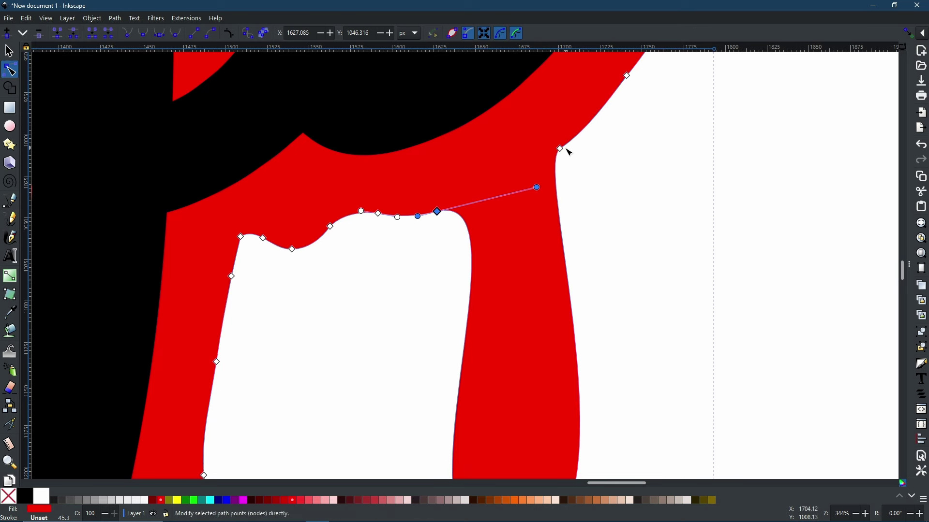
left_click(561, 149)
left_click_drag(534, 166, 422, 236)
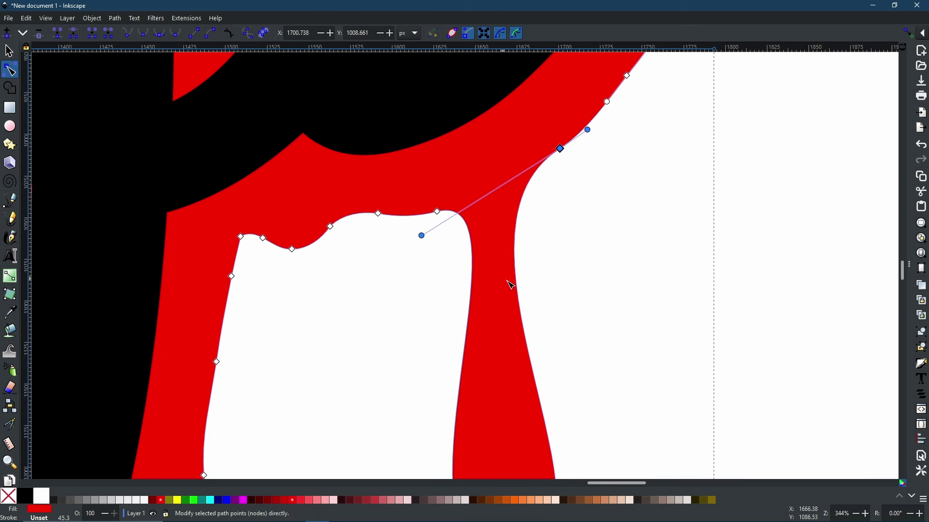
scroll(503, 300, "down", 5)
scroll(472, 215, "right", 1)
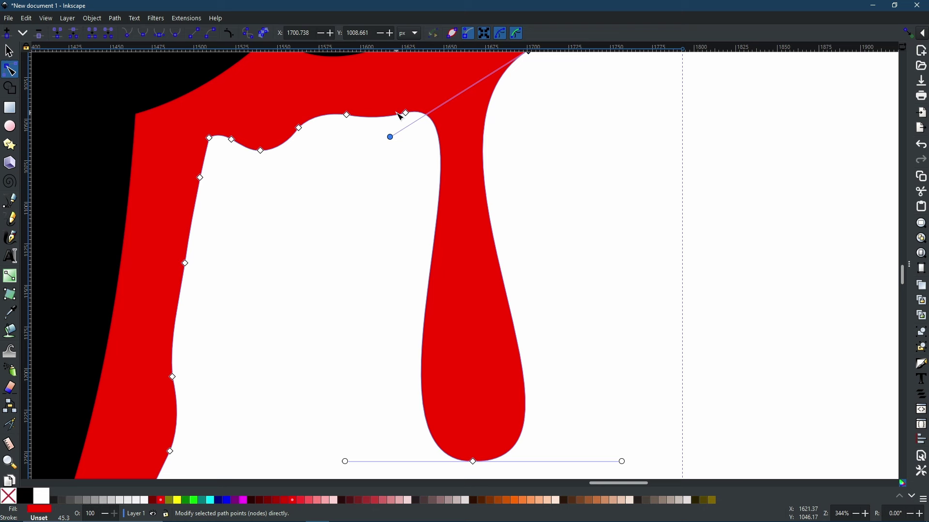
scroll(474, 200, "down", 4)
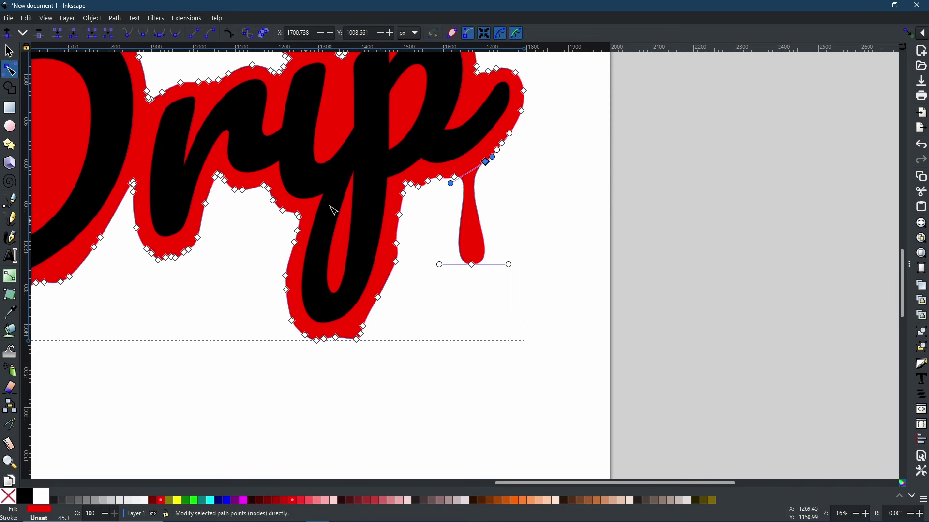
Drag outline nodes down to add a new drip, lengthen a thin drip, and bulge around the i's dot.
scroll(484, 207, "up", 3)
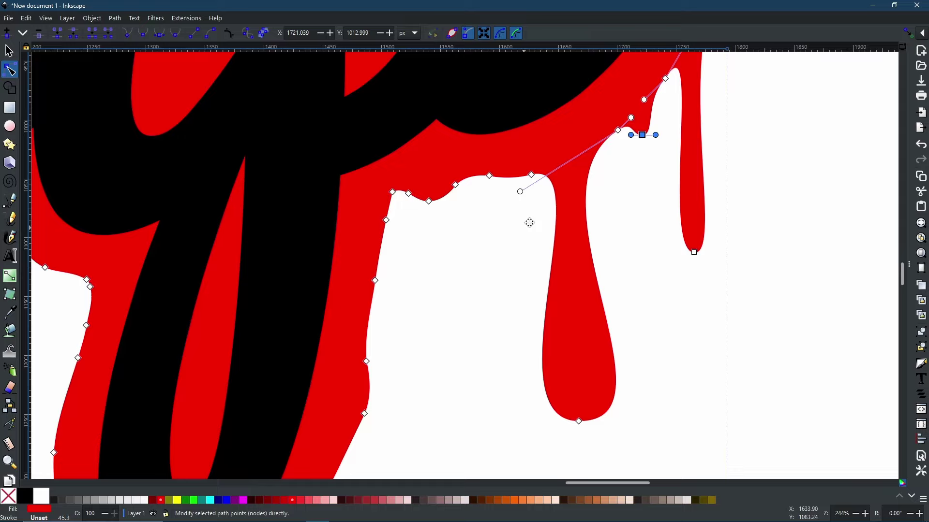
left_click_drag(481, 90, 484, 254)
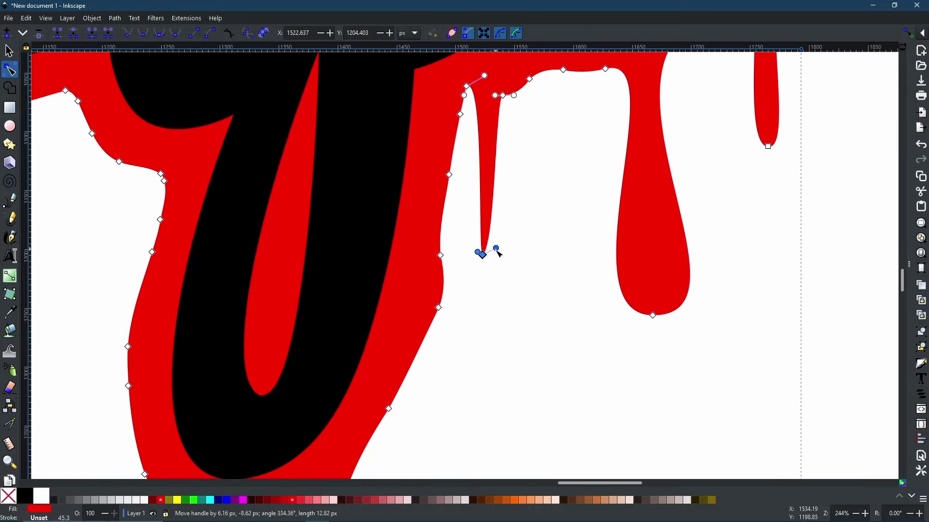
left_click_drag(264, 255, 264, 280)
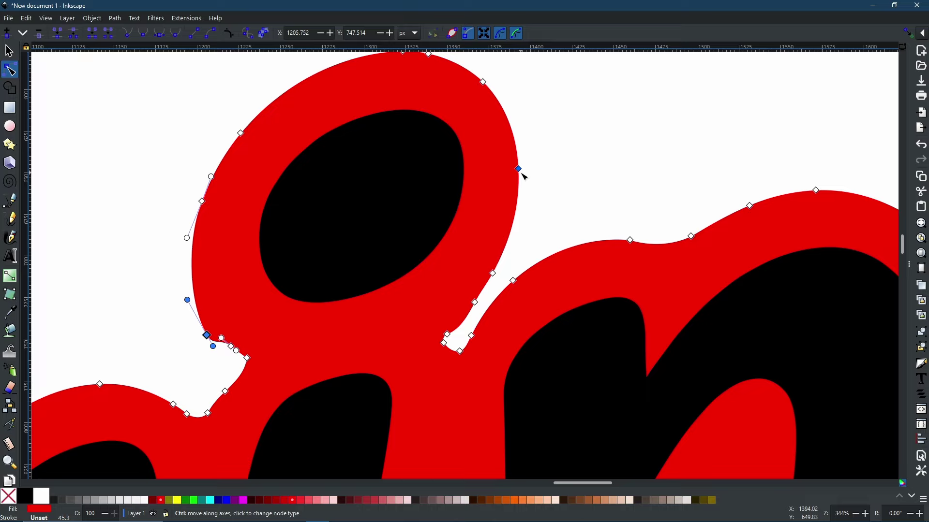
left_click_drag(520, 171, 521, 244)
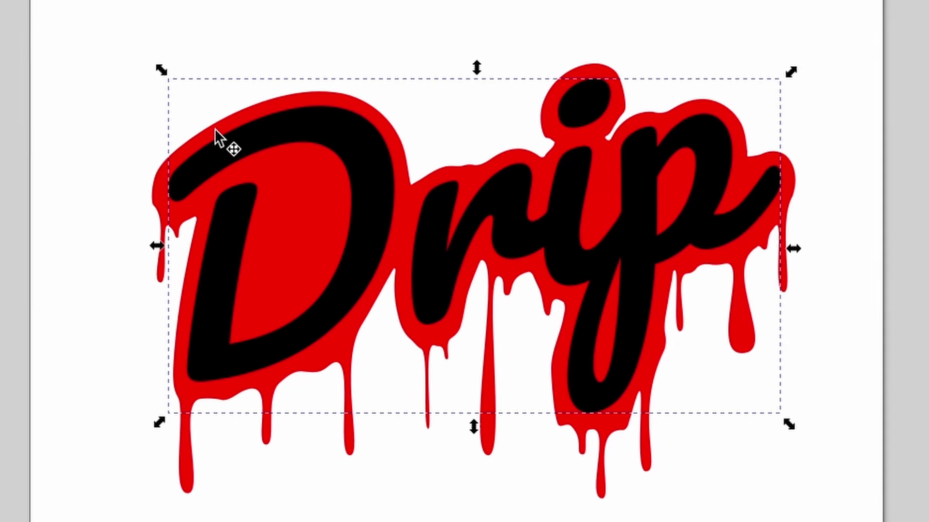
Select the red drip outline with the Selector tool.
left_click(364, 275)
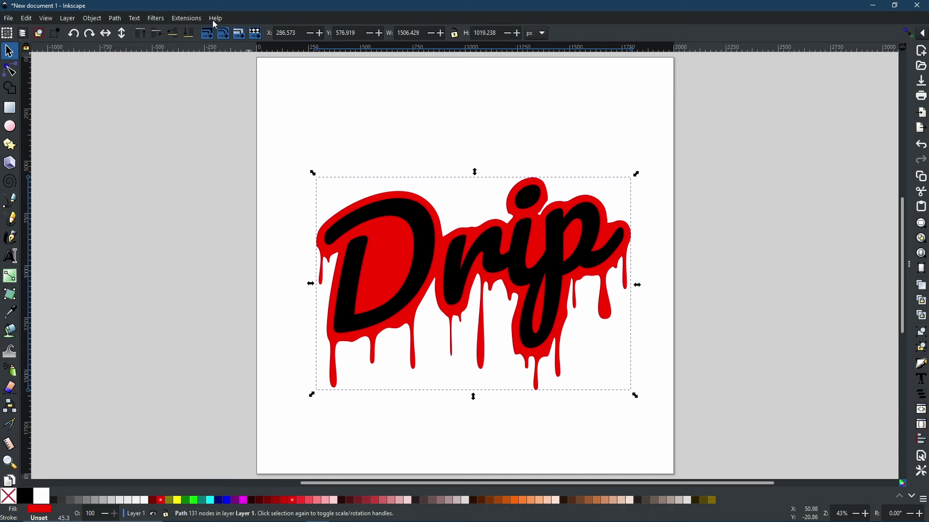
Give the outline a linear gradient fill and make its first stop a cyan blue.
left_click(922, 368)
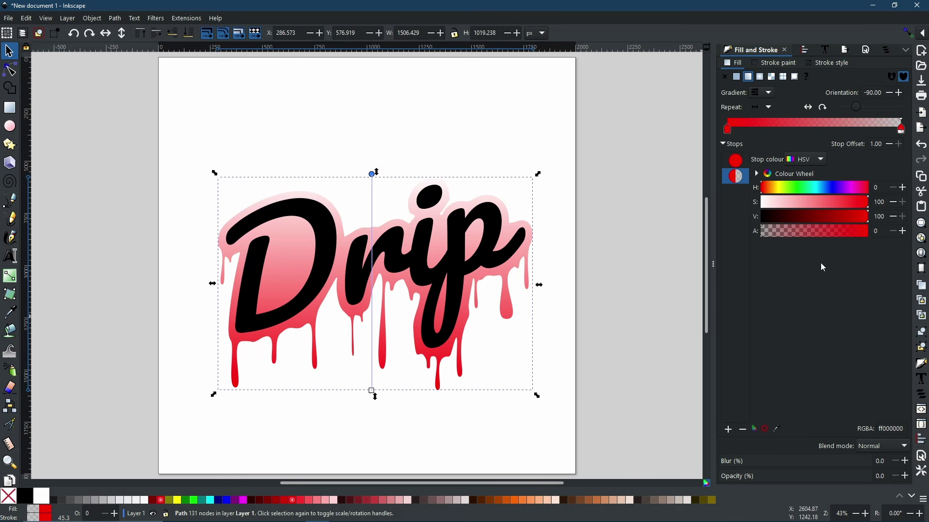
left_click(826, 188)
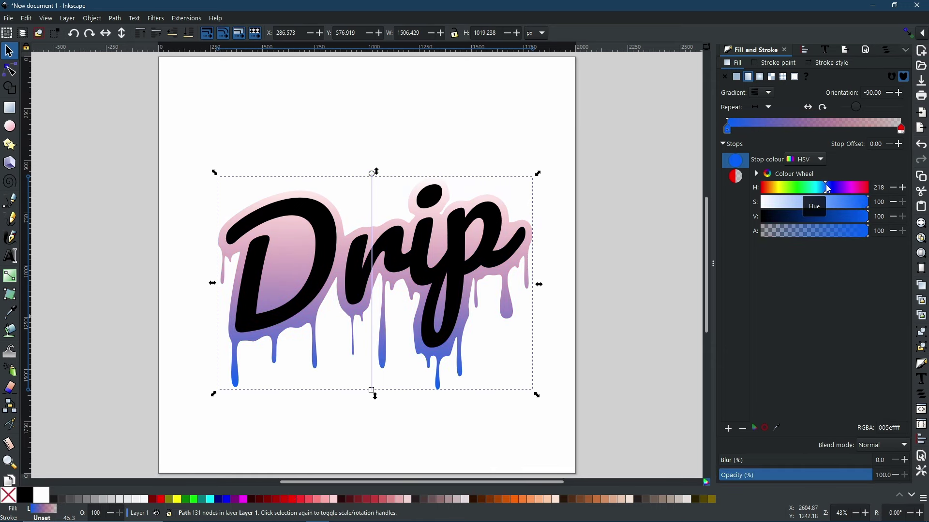
left_click_drag(827, 190, 822, 190)
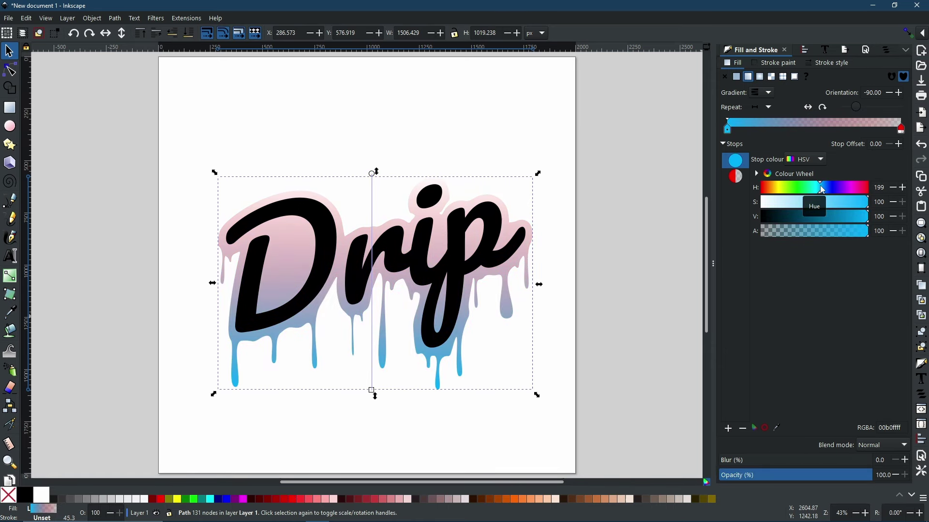
Make the gradient's end stop a fully opaque dark blue.
left_click(747, 178)
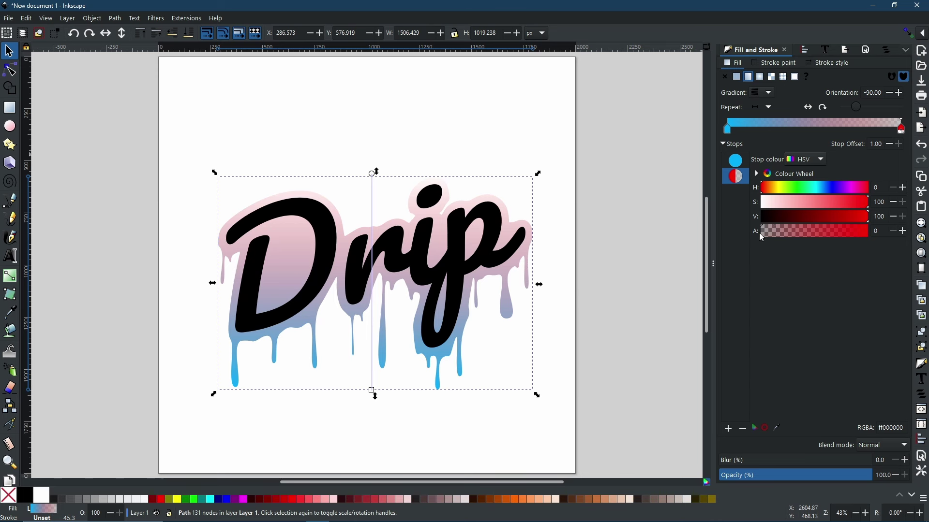
left_click_drag(768, 233, 886, 241)
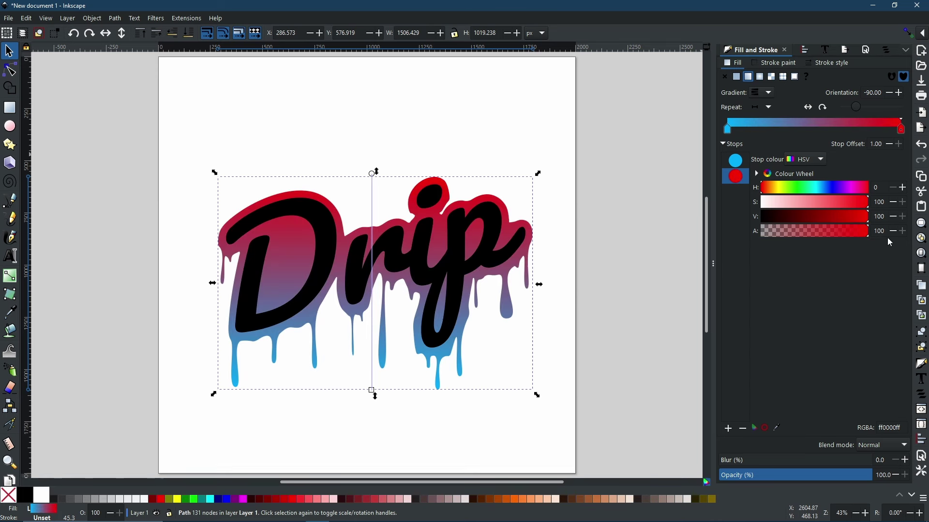
left_click(829, 192)
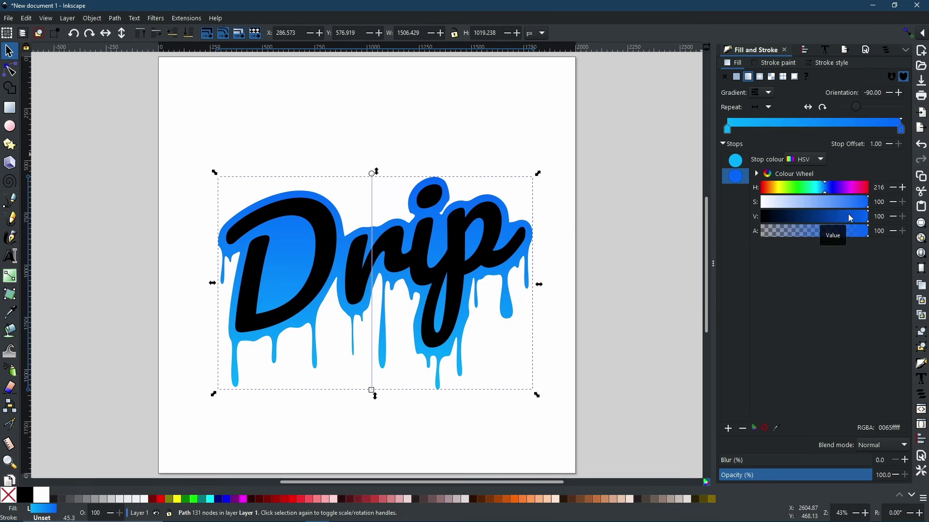
left_click(828, 217)
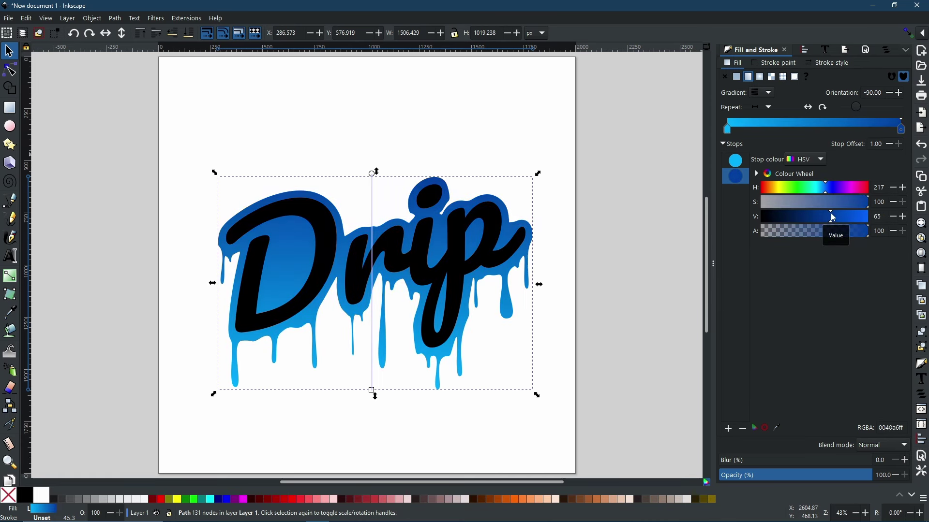
left_click_drag(833, 218, 819, 216)
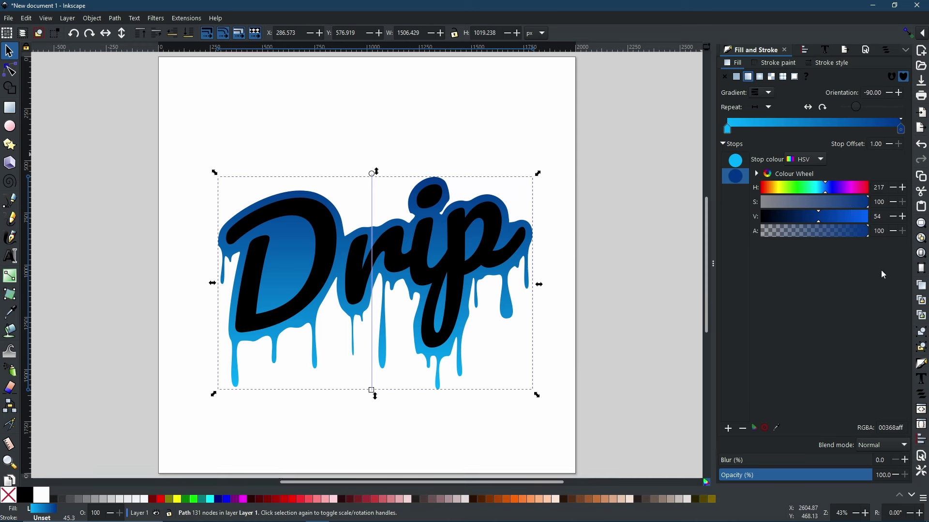
Pale the light blue stop and reverse the gradient so the light blue sits on top.
left_click(733, 162)
left_click_drag(844, 204, 817, 207)
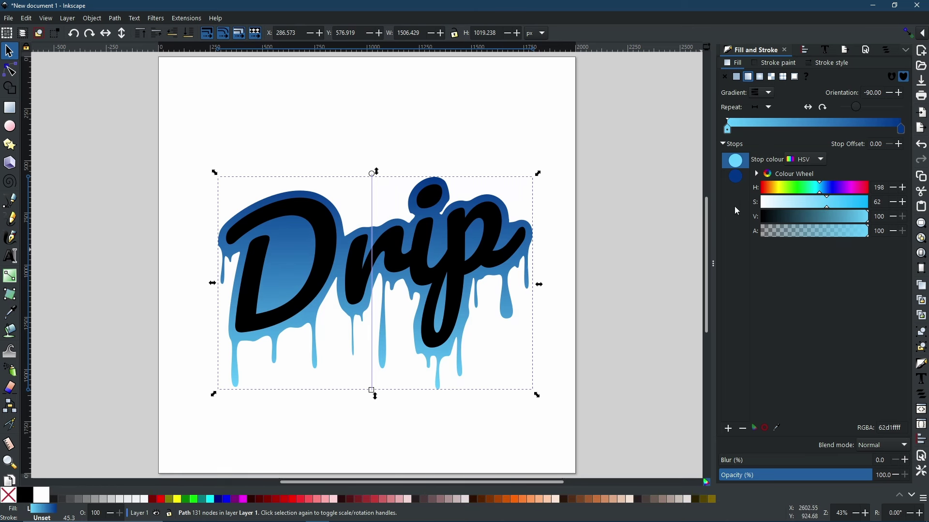
left_click(808, 108)
key("Tab")
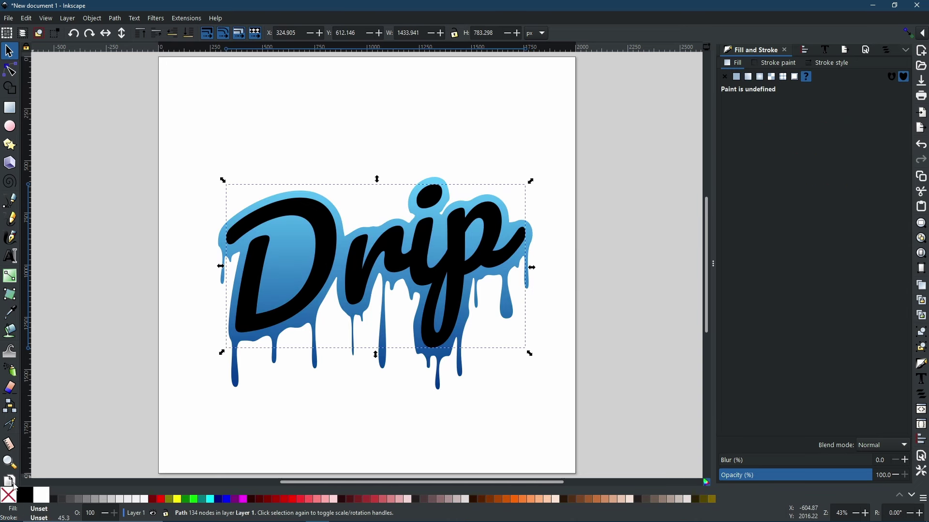
Fill the Drip lettering with white from the palette, then deselect to view the result.
left_click(41, 495)
left_click(546, 162)
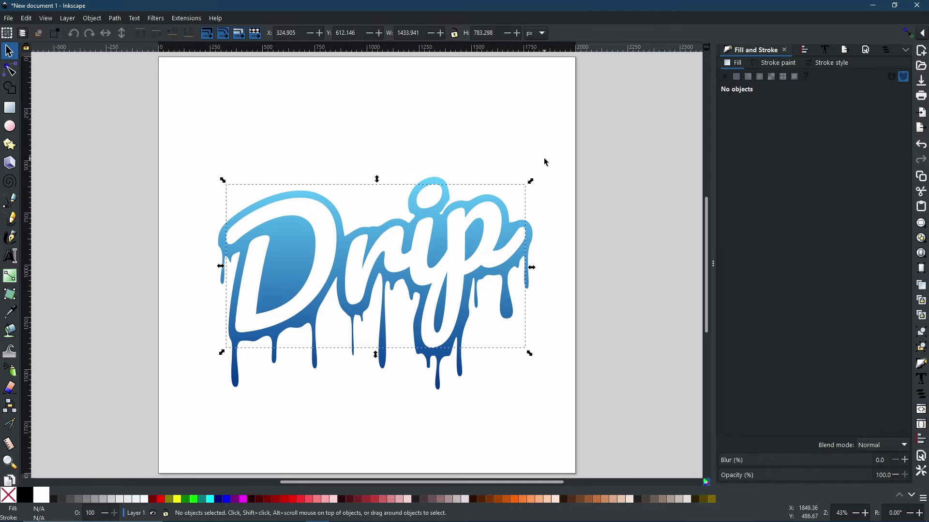